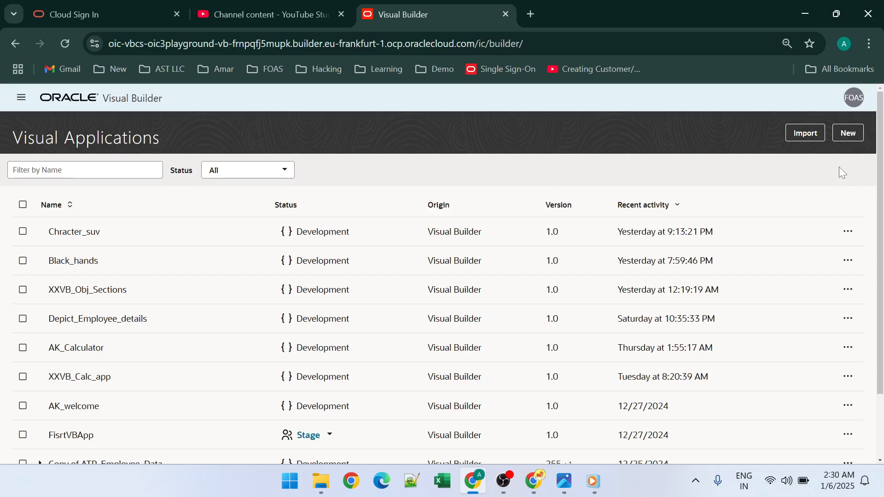
- Create a visual application with the display name Welcome01, based on the Empty Application template
{"action": "left_click", "coordinate": [849, 133]}
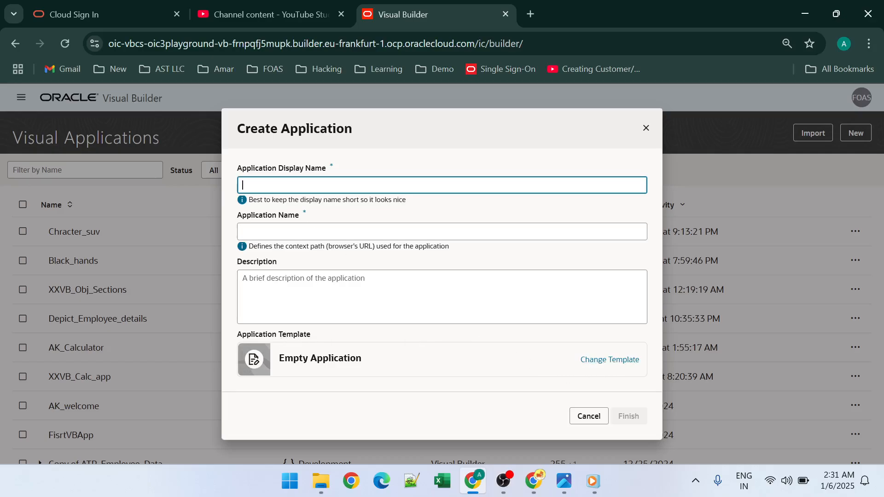
{"action": "left_click", "coordinate": [301, 185]}
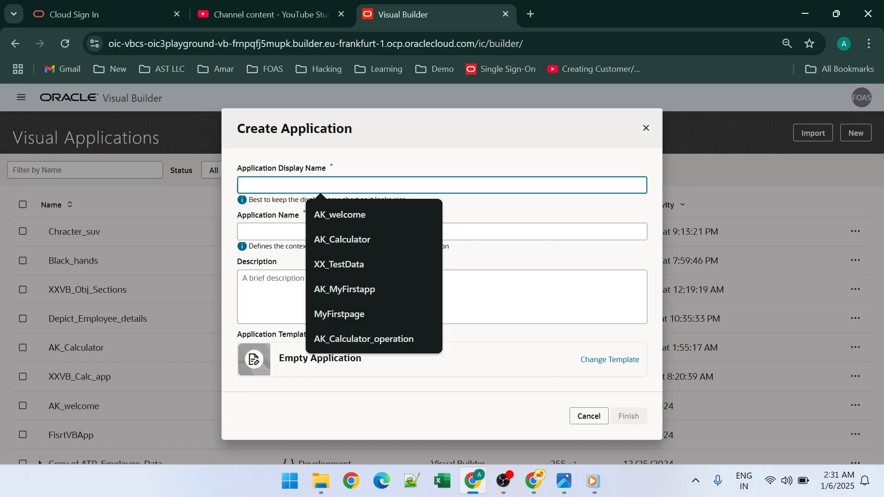
{"action": "type", "text": "Welcome"}
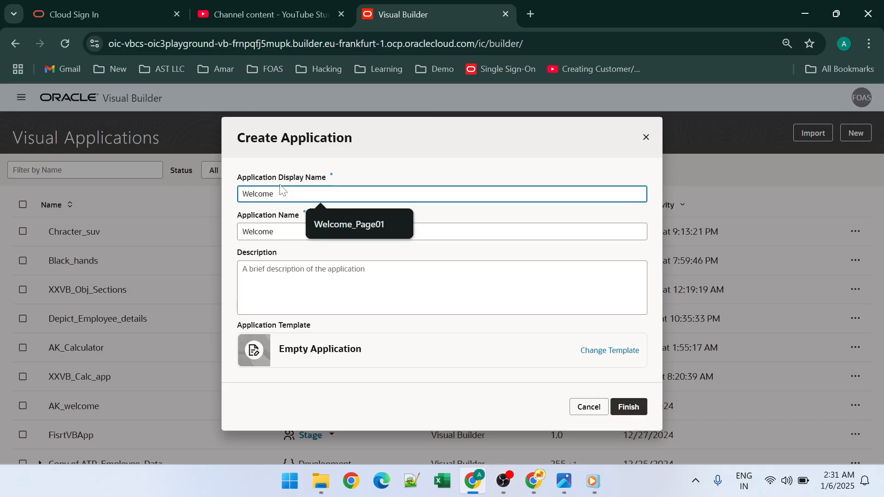
{"action": "type", "text": ")"}
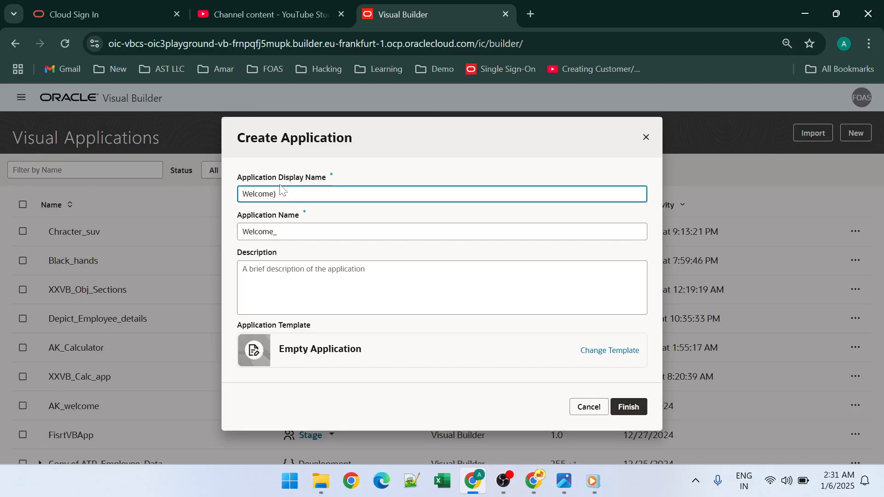
{"action": "type", "text": "0"}
{"action": "key", "text": "BackSpace"}
{"action": "key", "text": "BackSpace"}
{"action": "type", "text": "01"}
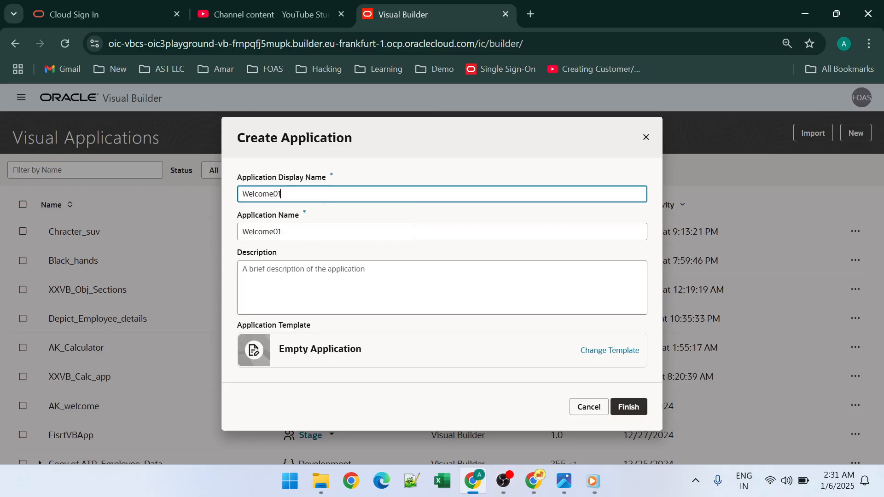
{"action": "left_click", "coordinate": [626, 412]}
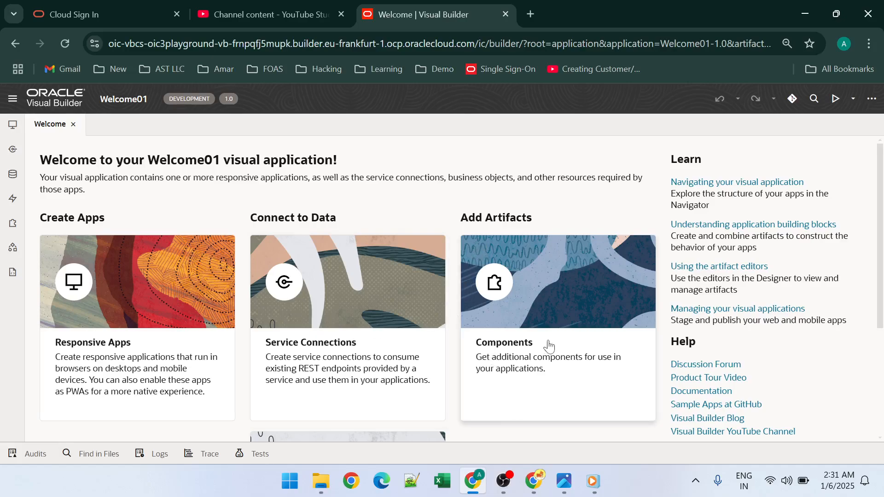
- Create a web application named Welcome with the navigation style None in the visual application
{"action": "scroll", "coordinate": [549, 346], "scroll_direction": "down", "scroll_amount": 4}
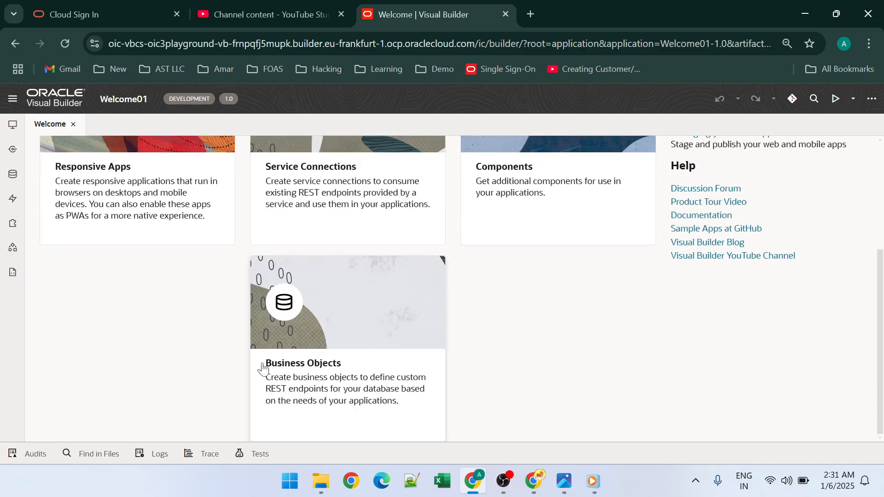
{"action": "left_click", "coordinate": [12, 127]}
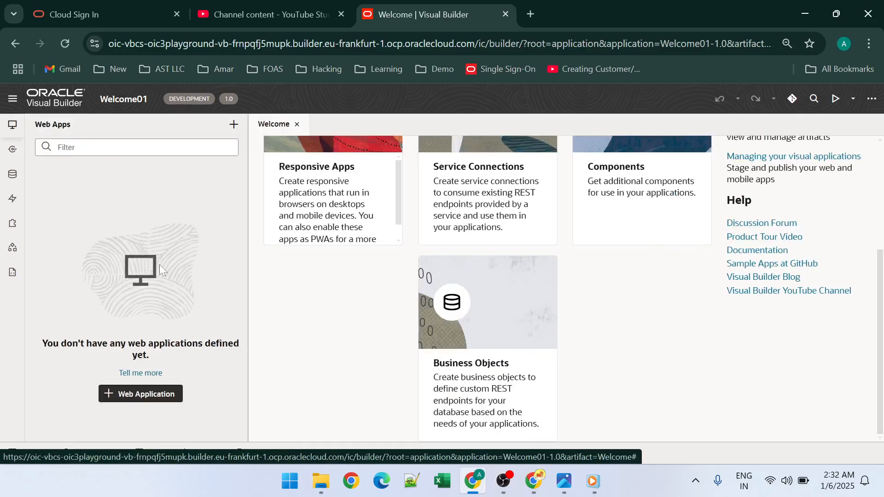
{"action": "left_click", "coordinate": [162, 401]}
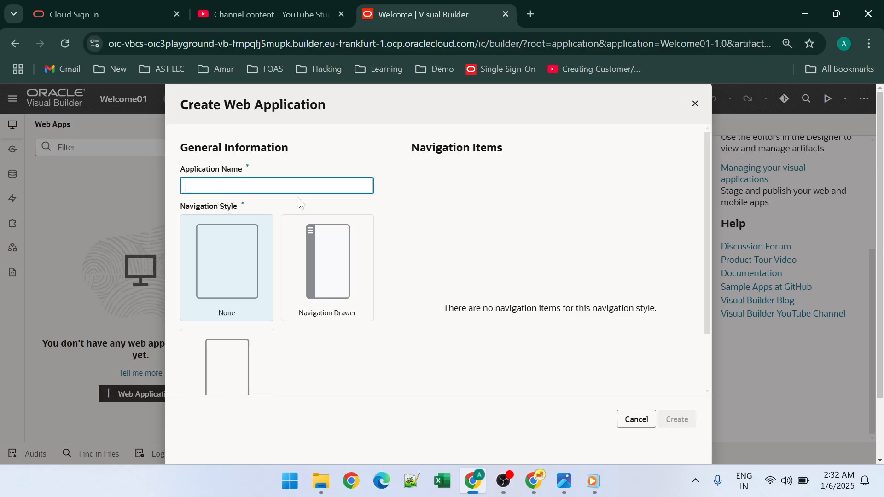
{"action": "left_click", "coordinate": [276, 185]}
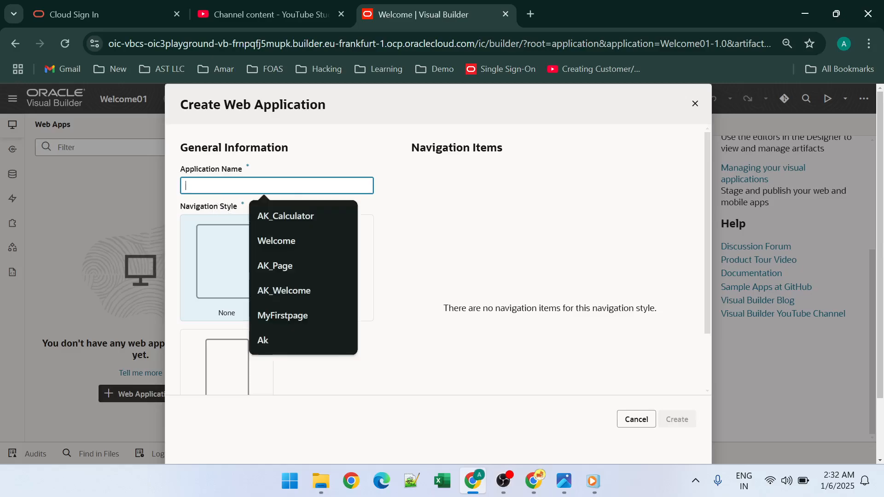
{"action": "left_click", "coordinate": [279, 239]}
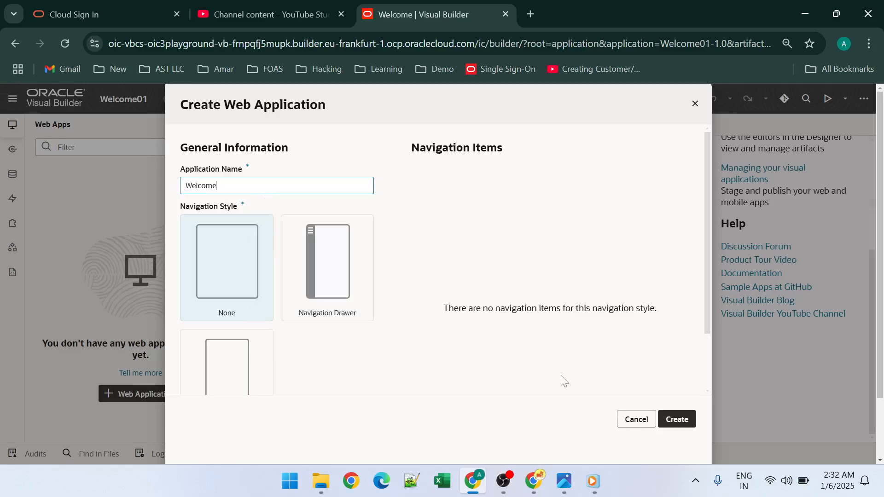
{"action": "left_click", "coordinate": [677, 419]}
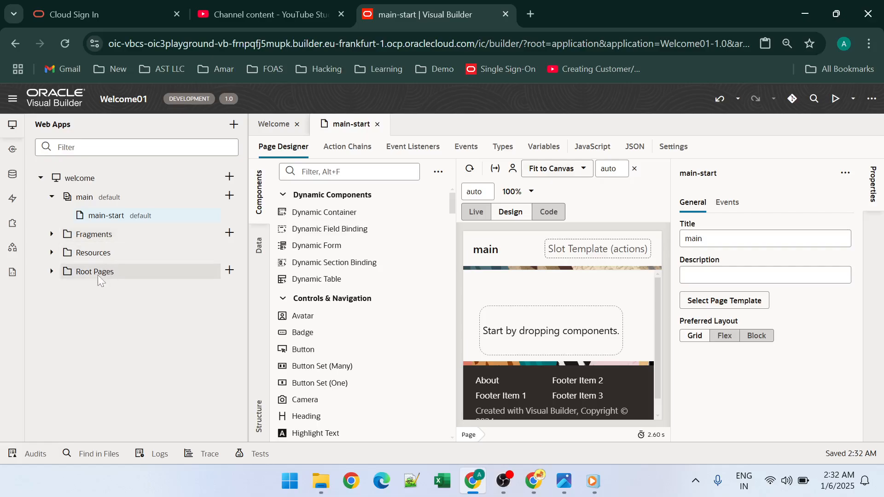
- Examine the page-header, shell-footer and shell-header fragments, and expand the web app's Resources and Root Pages folders
{"action": "left_click", "coordinate": [51, 236]}
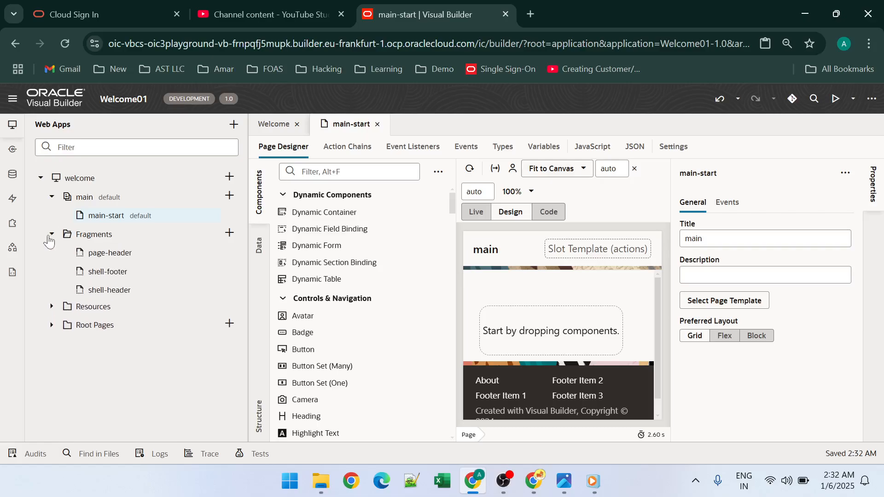
{"action": "left_click", "coordinate": [91, 260]}
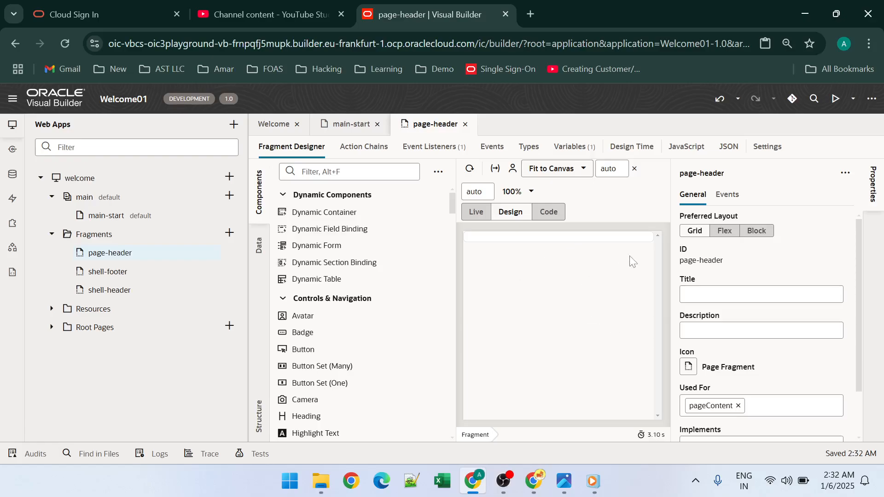
{"action": "left_click", "coordinate": [123, 275]}
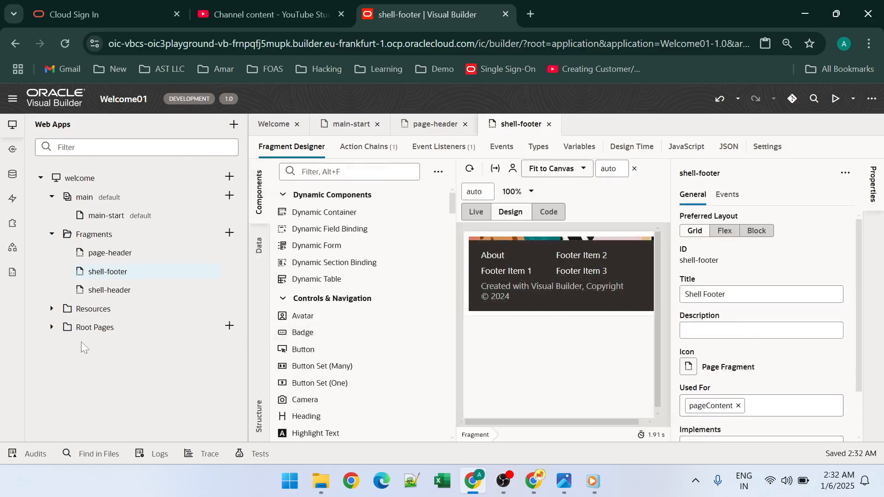
{"action": "left_click", "coordinate": [106, 290]}
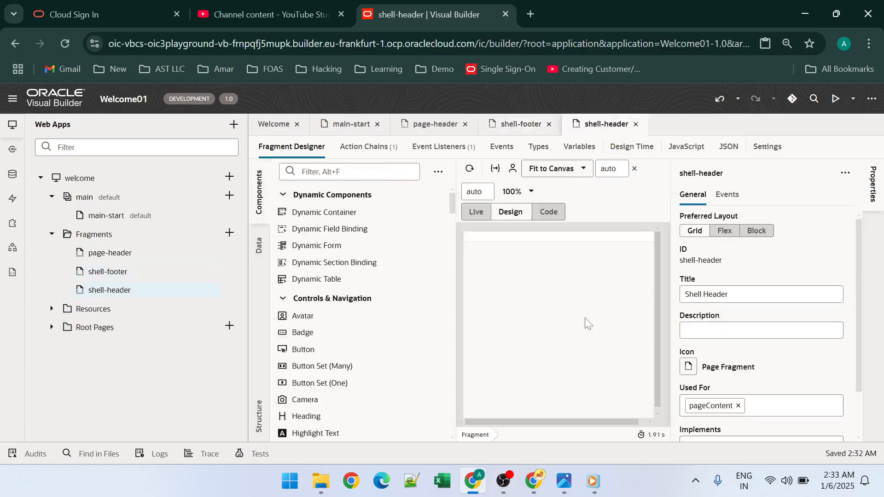
{"action": "left_click", "coordinate": [53, 310]}
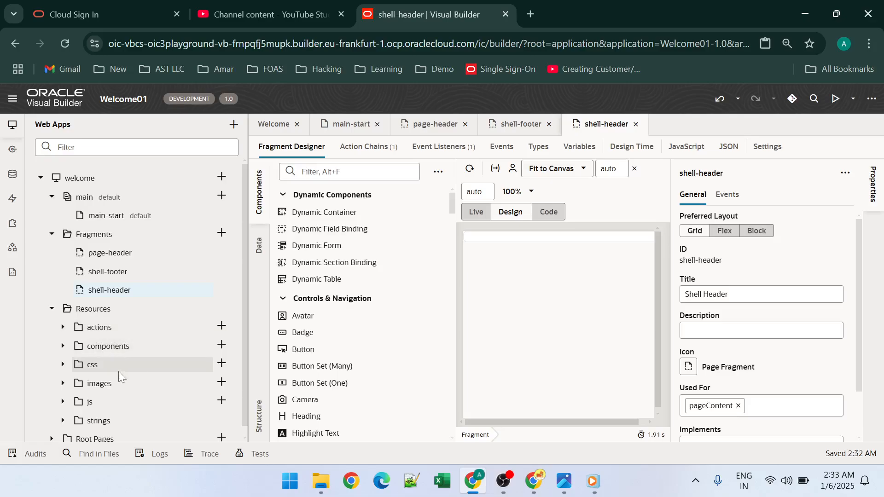
{"action": "scroll", "coordinate": [117, 371], "scroll_direction": "down", "scroll_amount": 1}
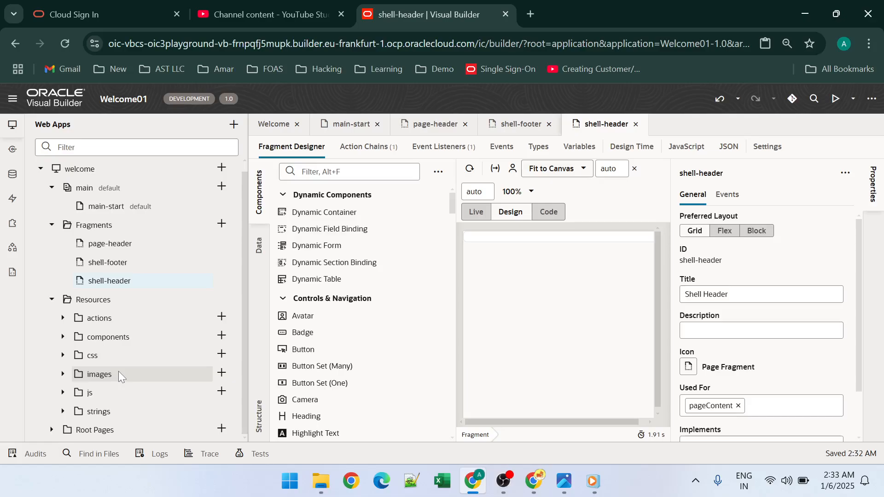
{"action": "left_click", "coordinate": [52, 430]}
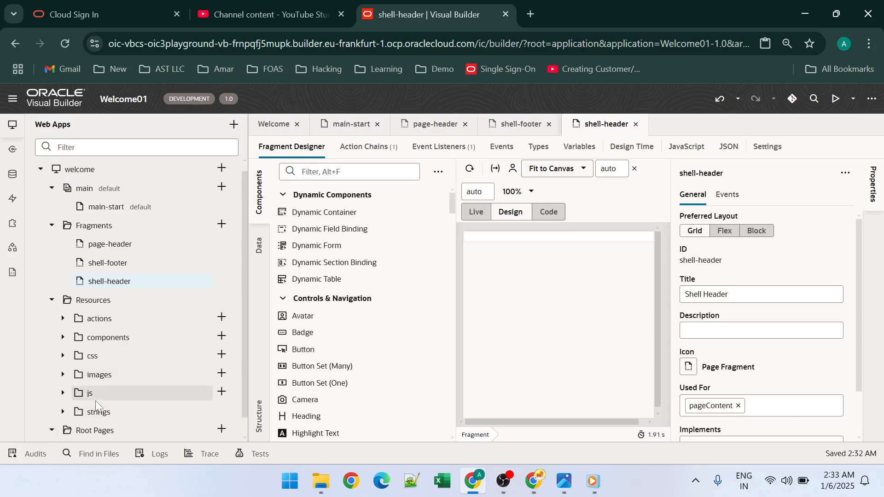
- Open the main-start page with the Web Apps navigator collapsed and look through the available components
{"action": "left_click", "coordinate": [85, 209]}
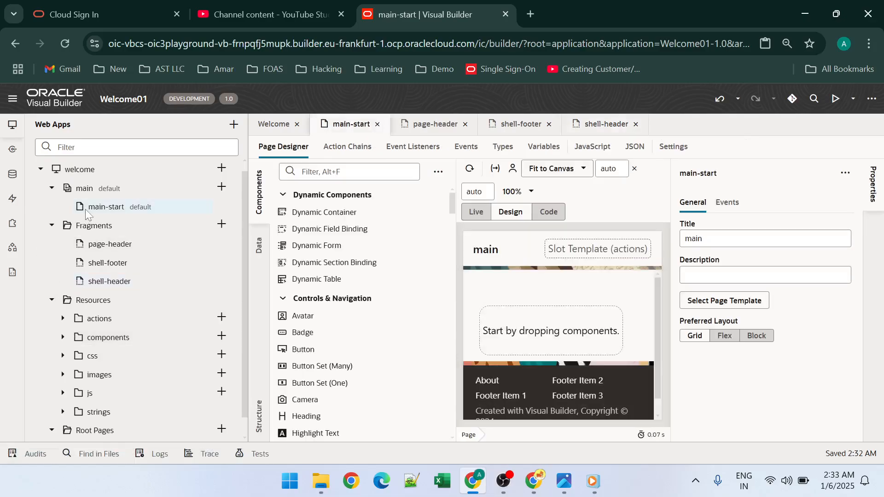
{"action": "key", "text": "ctrl"}
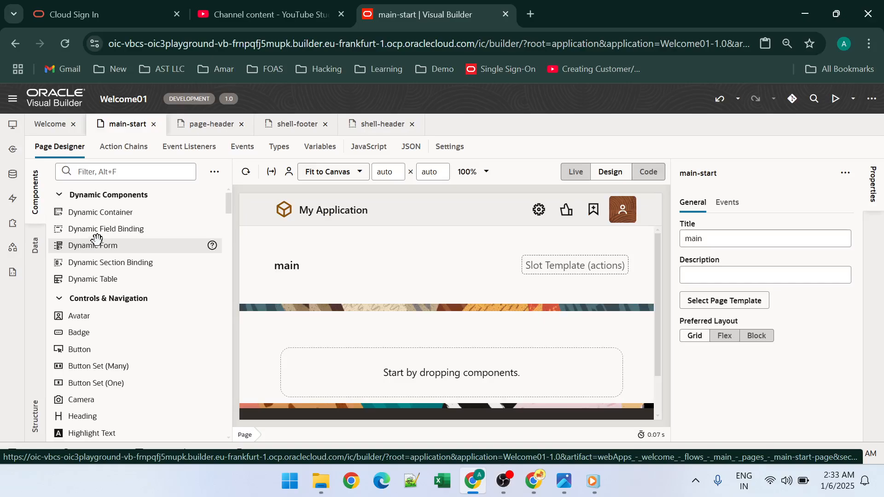
{"action": "scroll", "coordinate": [96, 238], "scroll_direction": "down", "scroll_amount": 3}
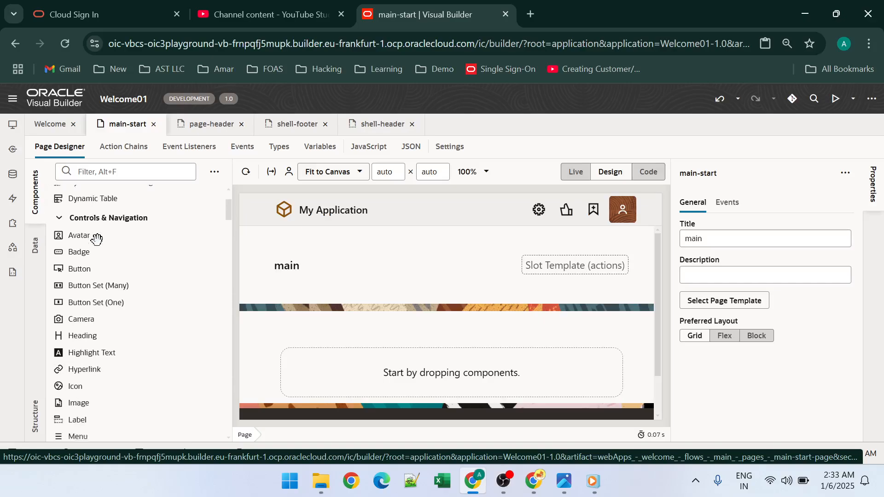
{"action": "scroll", "coordinate": [92, 237], "scroll_direction": "up", "scroll_amount": 3}
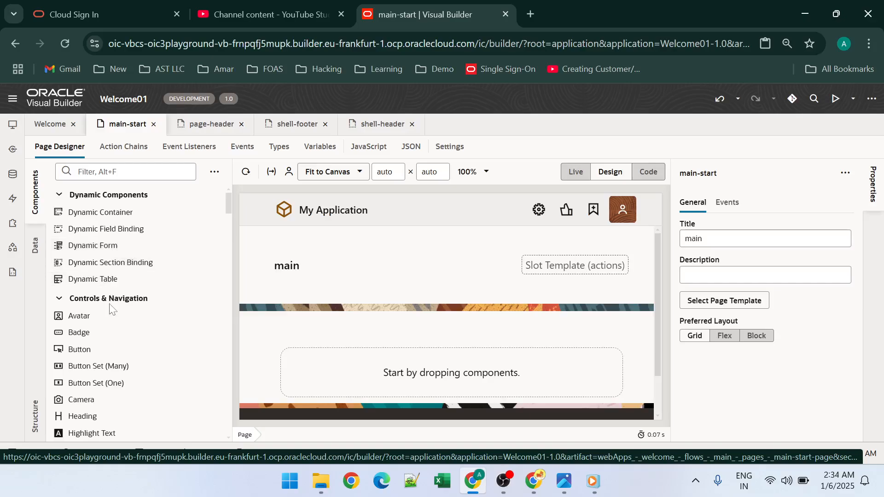
{"action": "scroll", "coordinate": [106, 308], "scroll_direction": "down", "scroll_amount": 1}
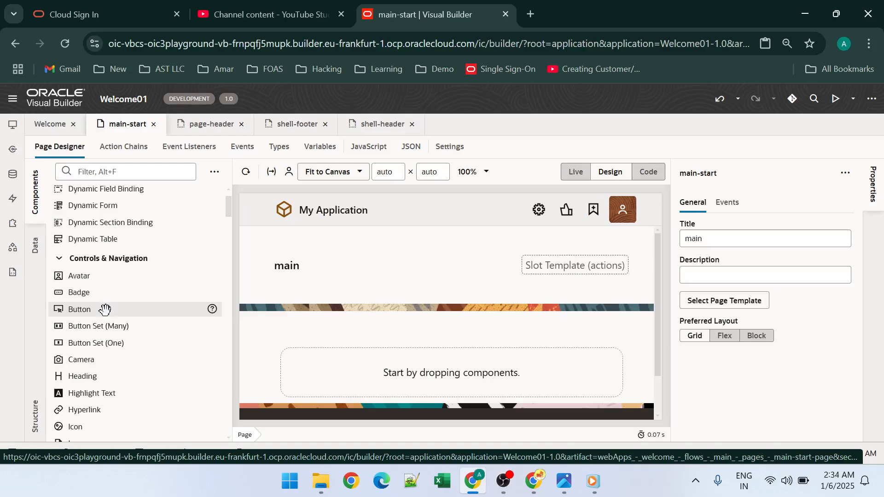
{"action": "scroll", "coordinate": [101, 308], "scroll_direction": "down", "scroll_amount": 2}
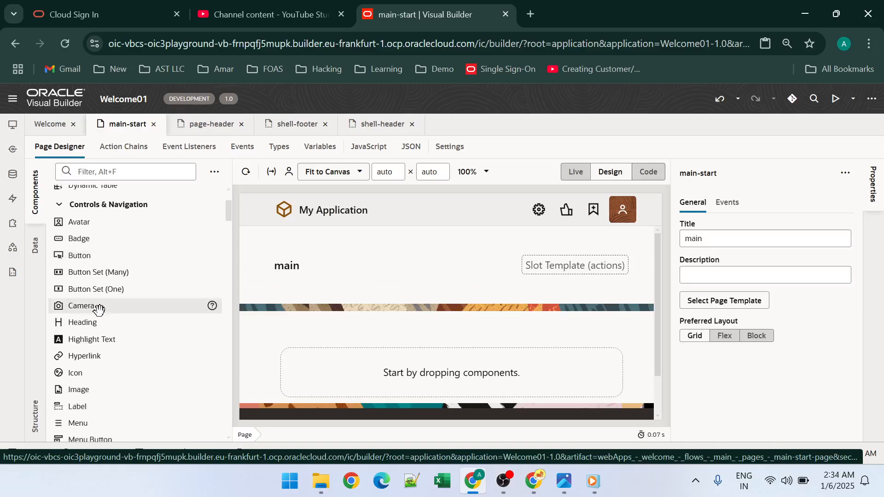
{"action": "scroll", "coordinate": [92, 352], "scroll_direction": "down", "scroll_amount": 1}
{"action": "scroll", "coordinate": [93, 354], "scroll_direction": "down", "scroll_amount": 5}
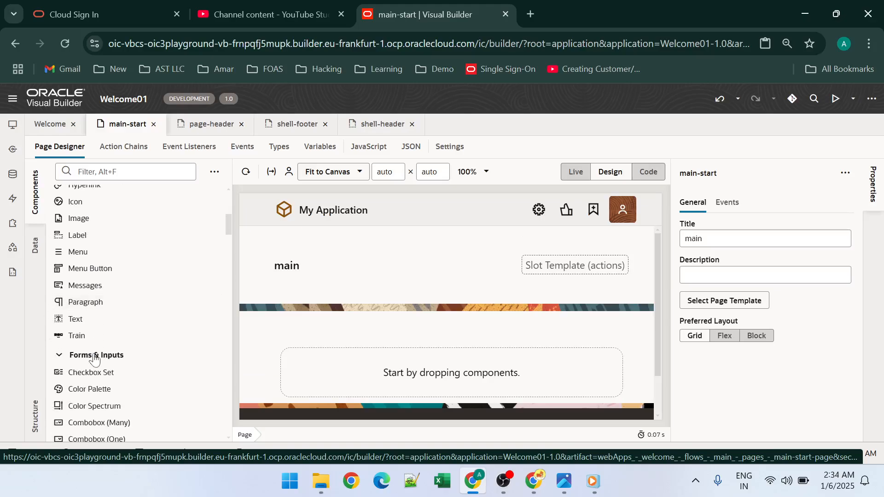
- Show the main-start page's data sources and structure, and view the page in Live, Code and Design modes
{"action": "left_click", "coordinate": [36, 252]}
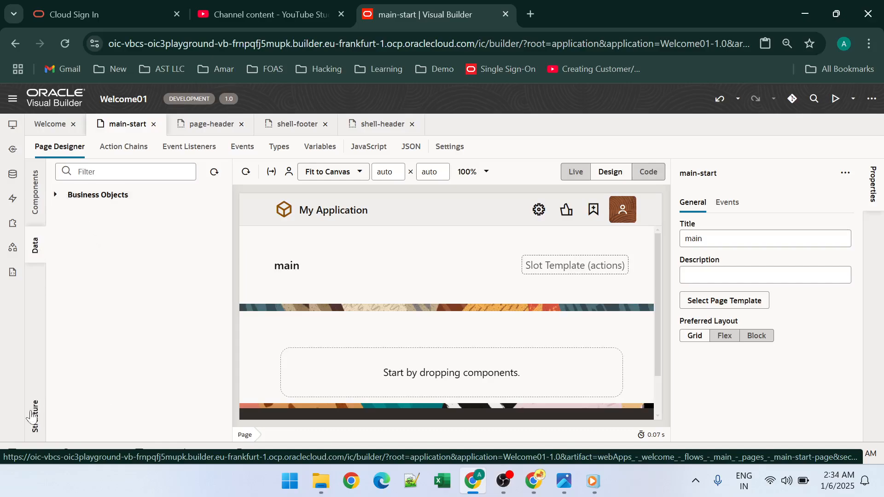
{"action": "left_click", "coordinate": [34, 412]}
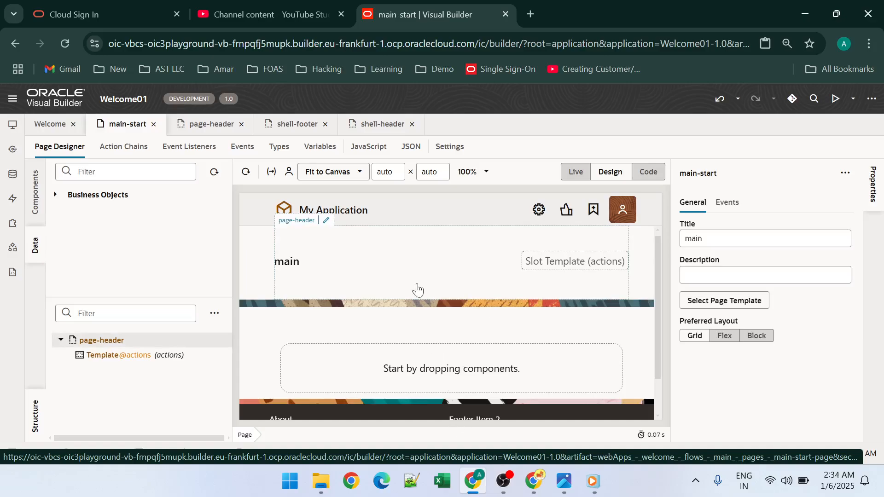
{"action": "left_click", "coordinate": [569, 173]}
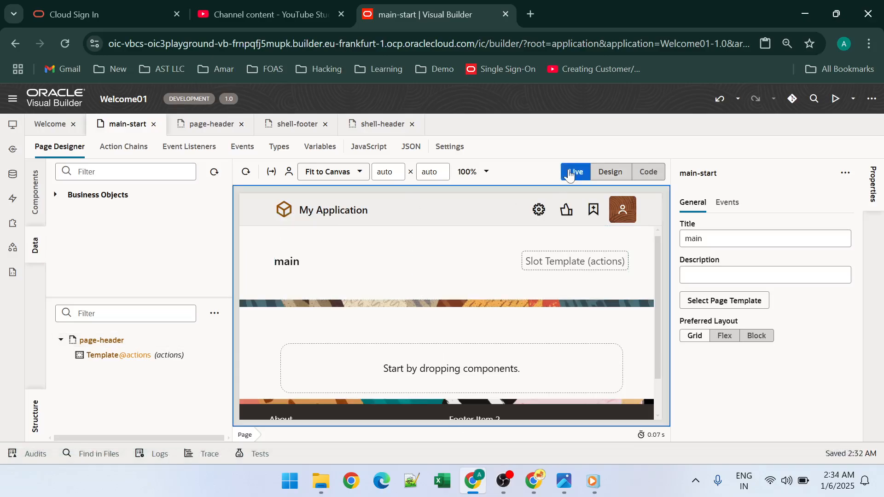
{"action": "left_click", "coordinate": [616, 175]}
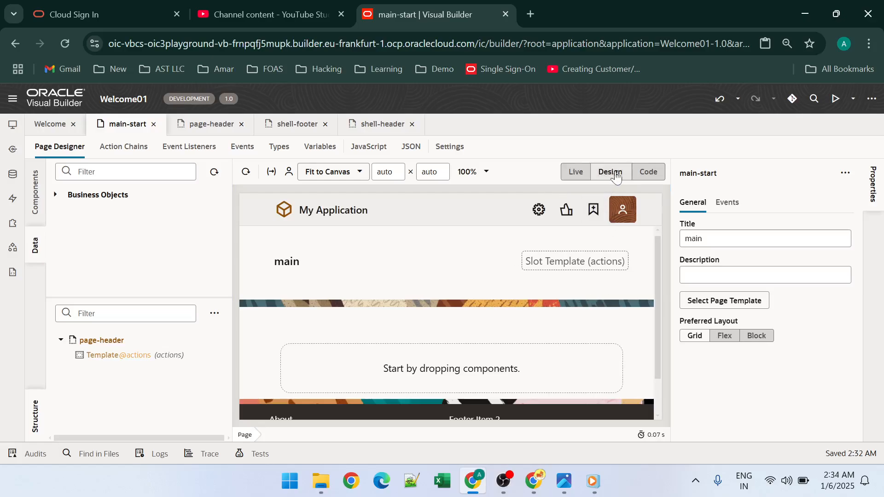
{"action": "left_click", "coordinate": [649, 173]}
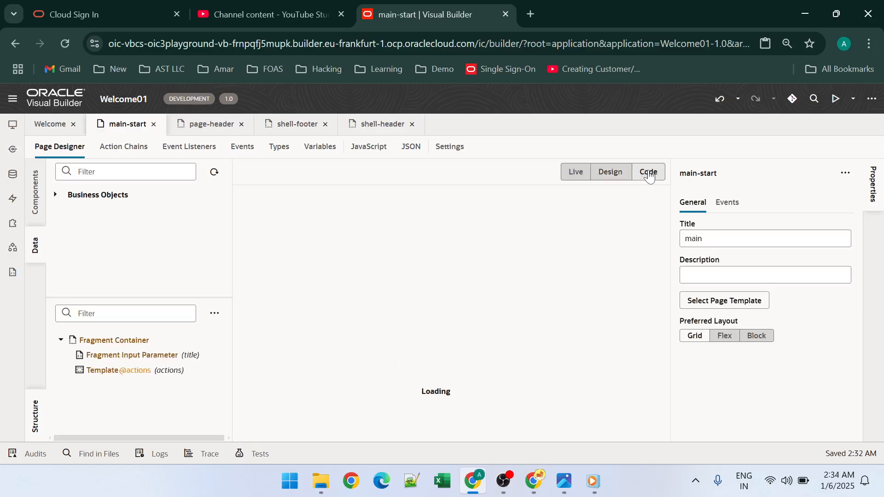
{"action": "left_click", "coordinate": [600, 178]}
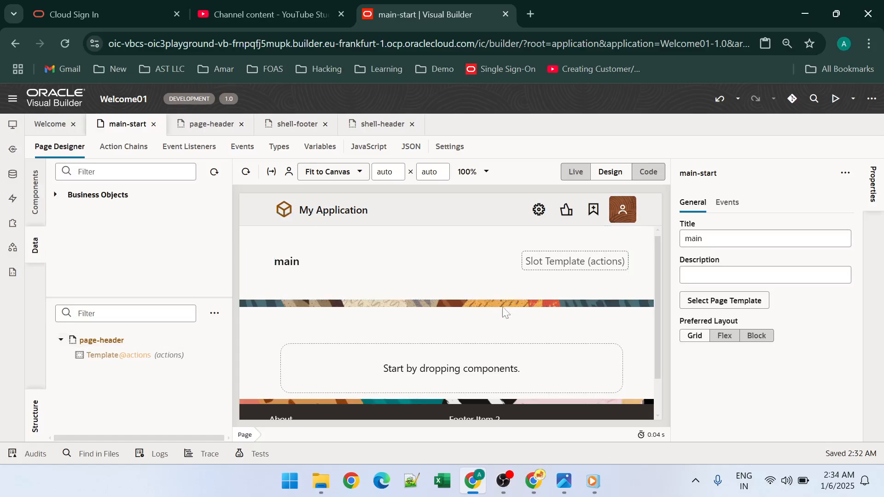
- Delete all the existing code of the main-start page and return to the Design view
{"action": "left_click", "coordinate": [638, 176]}
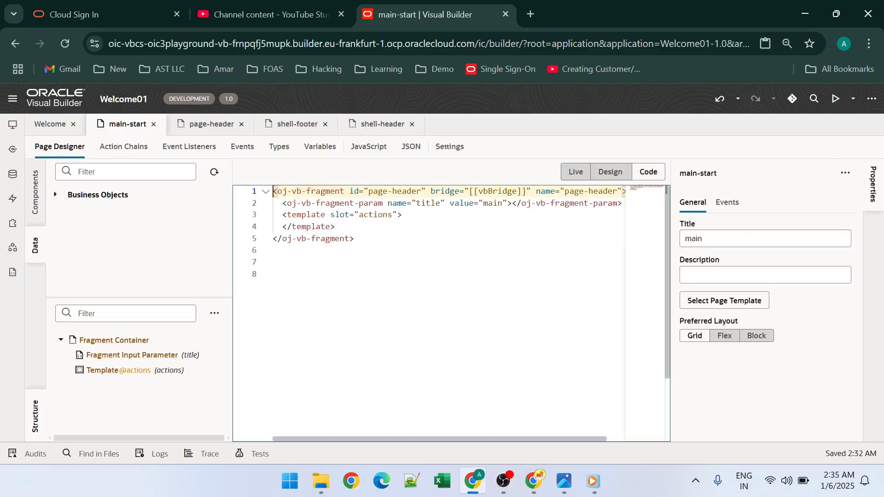
{"action": "left_click", "coordinate": [351, 240]}
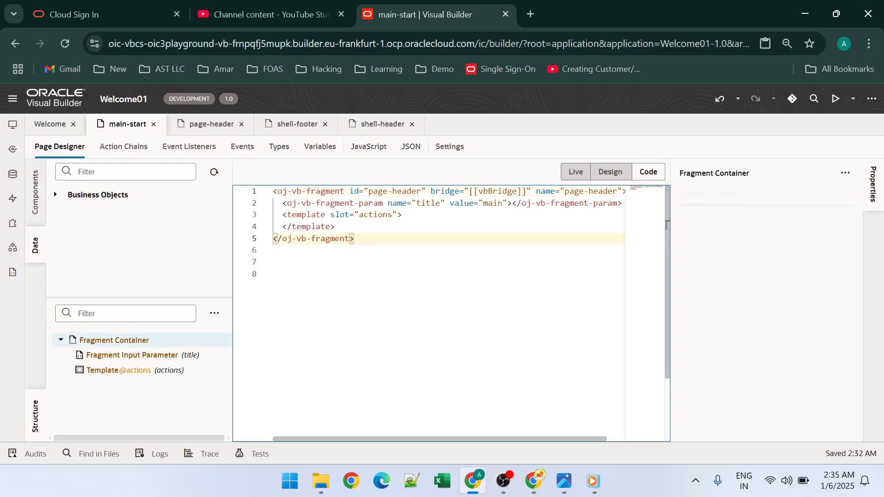
{"action": "key", "text": "ctrl+a"}
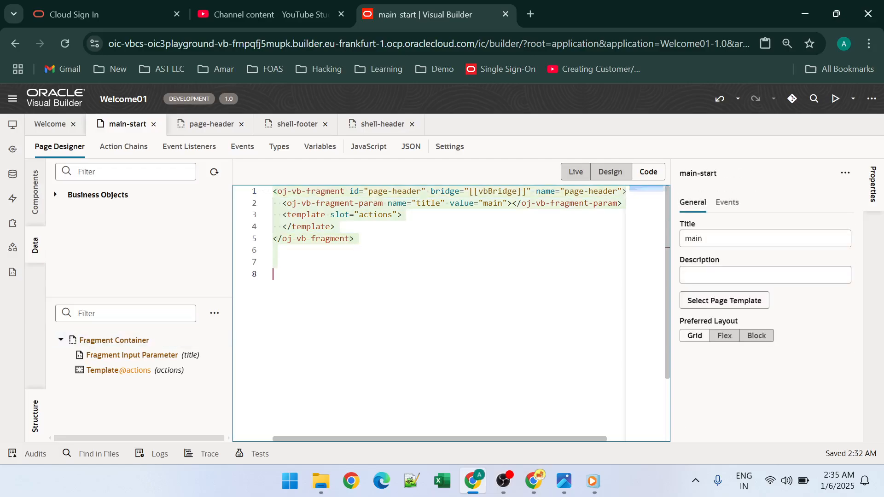
{"action": "key", "text": "Delete"}
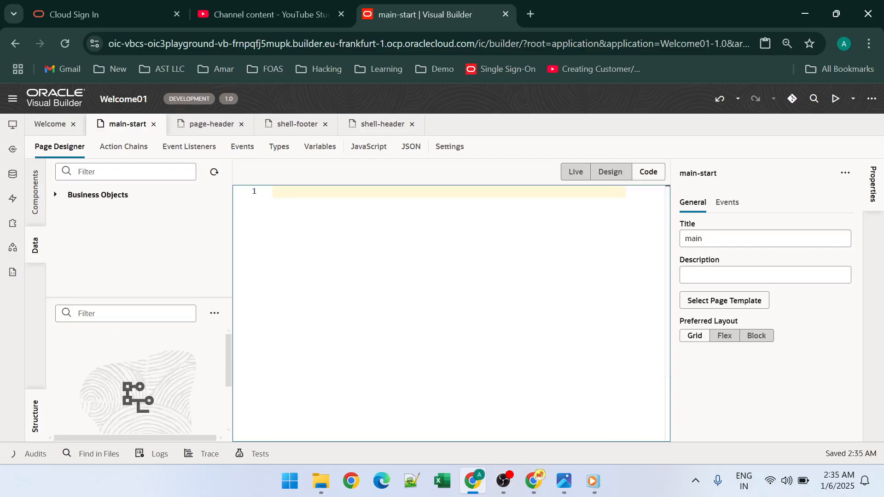
{"action": "left_click", "coordinate": [606, 178]}
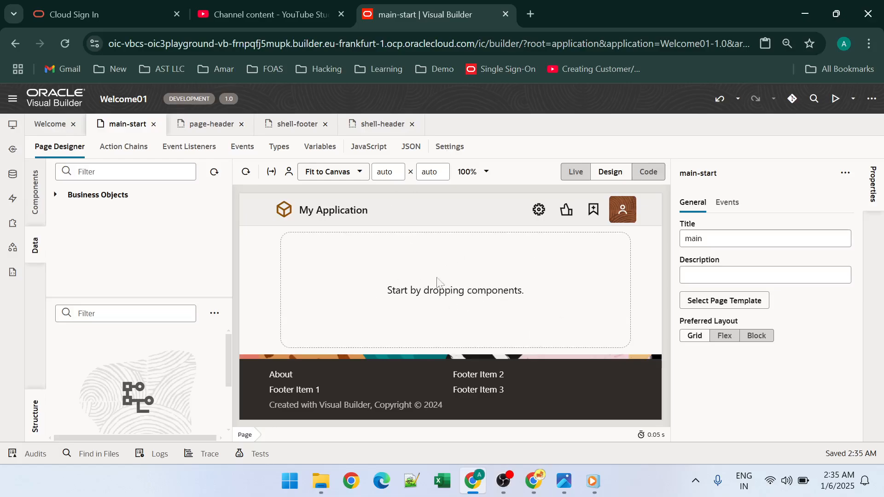
- Find the Heading component with the page structure collapsed, and add it to the empty main-start page
{"action": "left_click", "coordinate": [38, 186]}
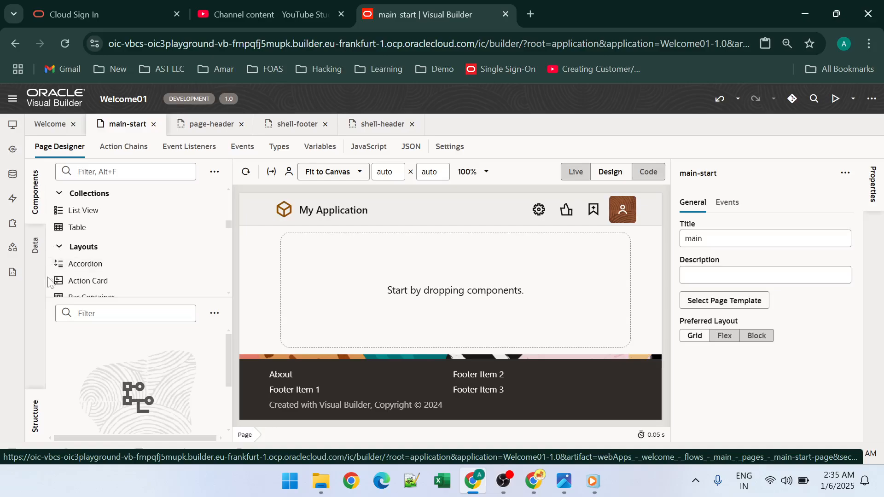
{"action": "left_click", "coordinate": [34, 405]}
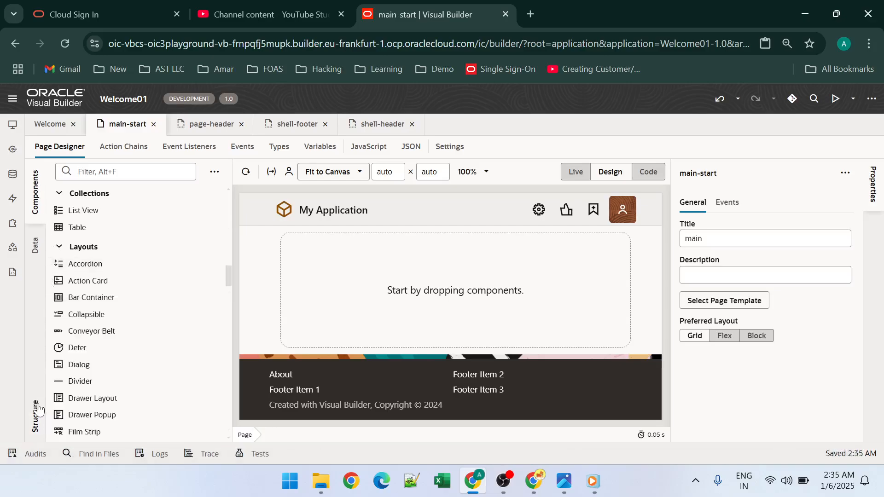
{"action": "left_click", "coordinate": [100, 171]}
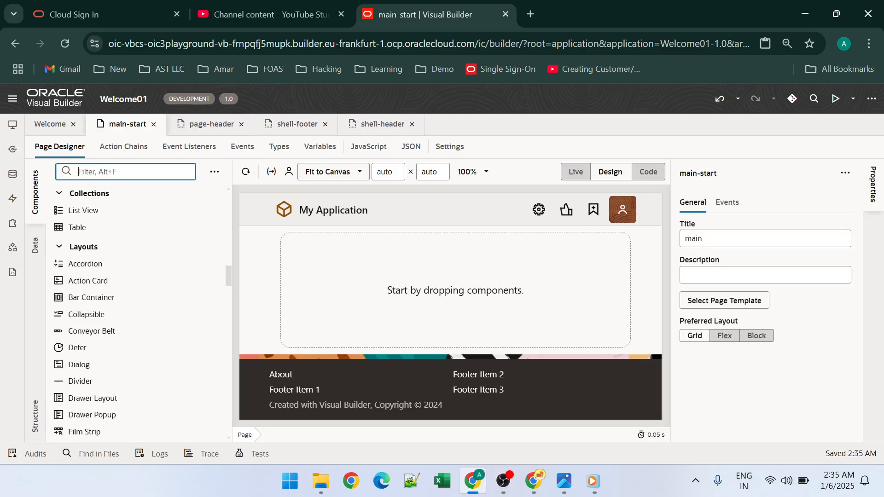
{"action": "type", "text": "Head"}
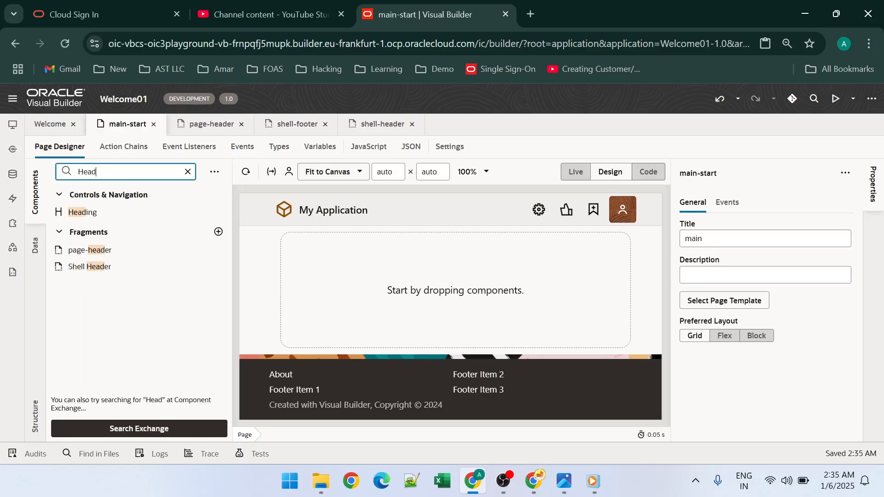
{"action": "left_click", "coordinate": [68, 210]}
{"action": "left_click_drag", "start_coordinate": [68, 211], "coordinate": [321, 241]}
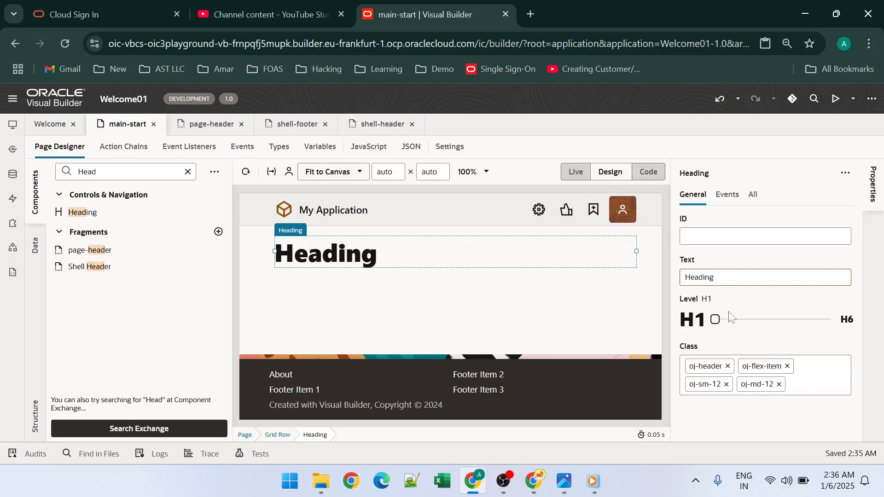
- Replace the heading's text with "Welcome To The VBCS Page Dev"
{"action": "left_click", "coordinate": [747, 277]}
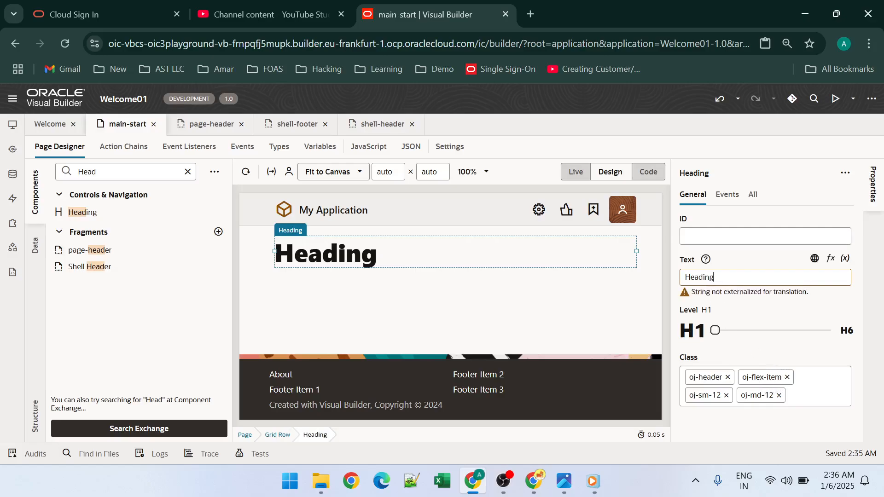
{"action": "key", "text": "BackSpace"}
{"action": "key", "text": "BackSpace"}
{"action": "key", "text": "BackSpace"}
{"action": "key", "text": "BackSpace"}
{"action": "key", "text": "BackSpace"}
{"action": "key", "text": "BackSpace"}
{"action": "key", "text": "BackSpace"}
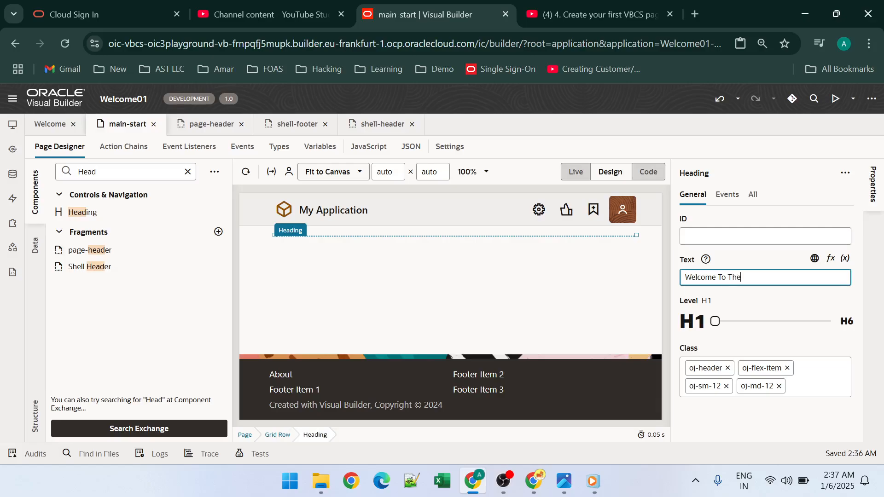
{"action": "type", "text": "The VBCS Page Dev"}
{"action": "key", "text": "Return"}
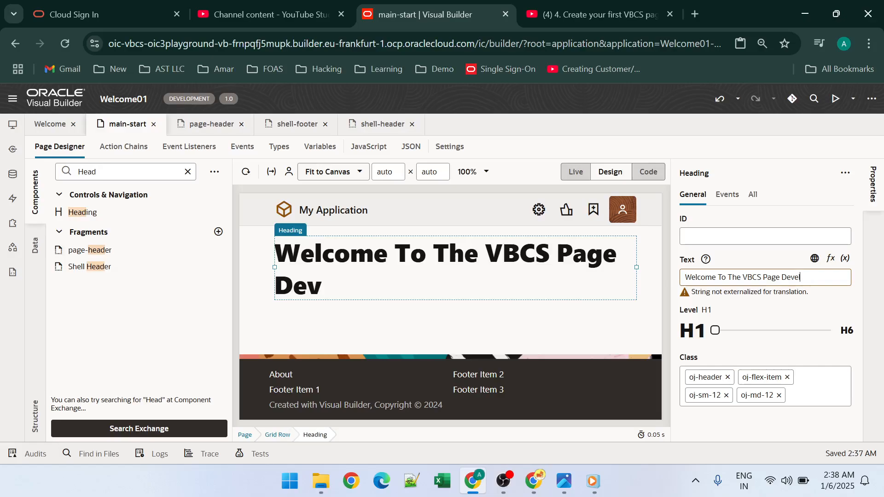
- Complete the heading's text as "Welcome To The VBCS Page Development" and set its level to H5
{"action": "type", "text": "opement"}
{"action": "key", "text": "ctrl+shift+Left"}
{"action": "right_click", "coordinate": [819, 277]}
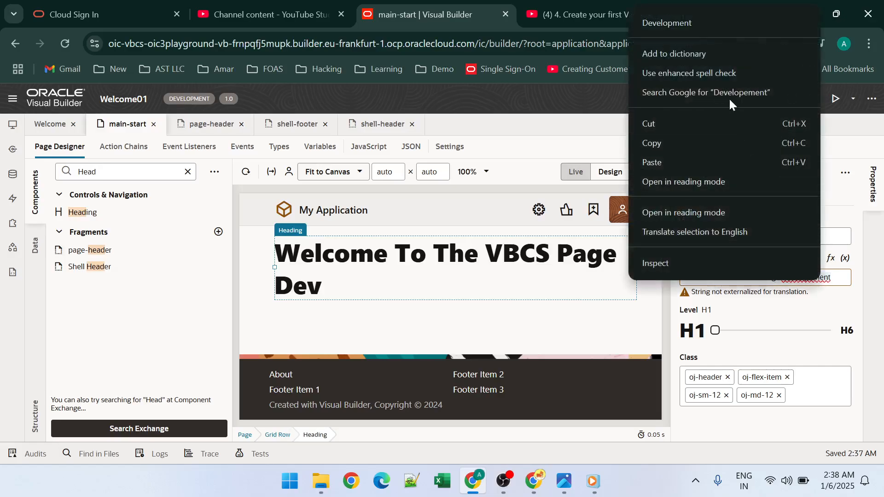
{"action": "left_click", "coordinate": [678, 24]}
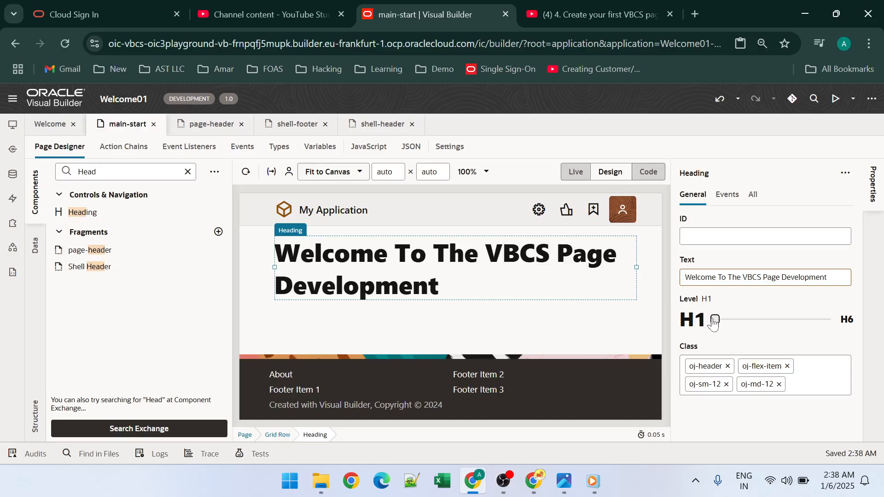
{"action": "left_click_drag", "start_coordinate": [717, 324], "coordinate": [805, 329]}
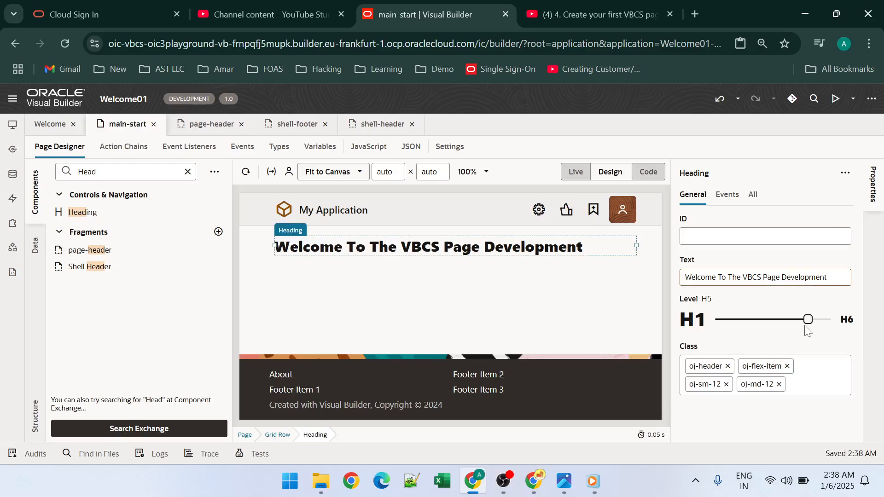
{"action": "left_click", "coordinate": [459, 261]}
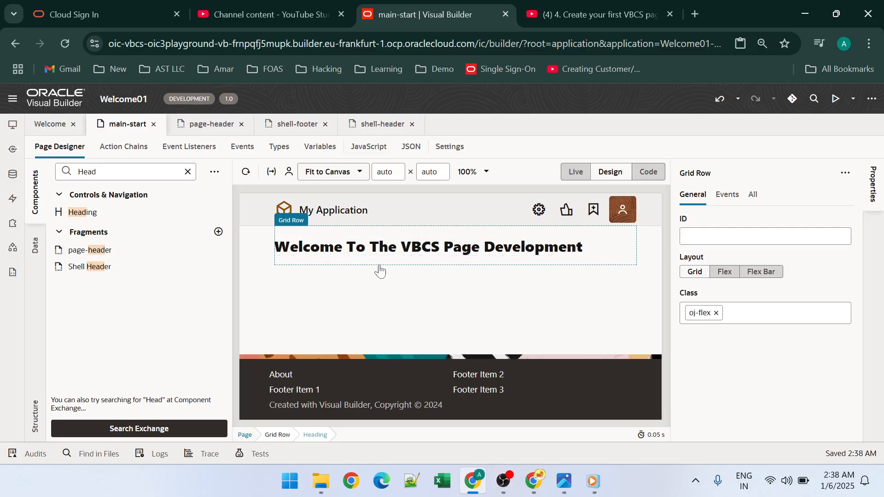
- Filter the components for "inpu" and add an Input Text field below the heading
{"action": "left_click", "coordinate": [98, 172]}
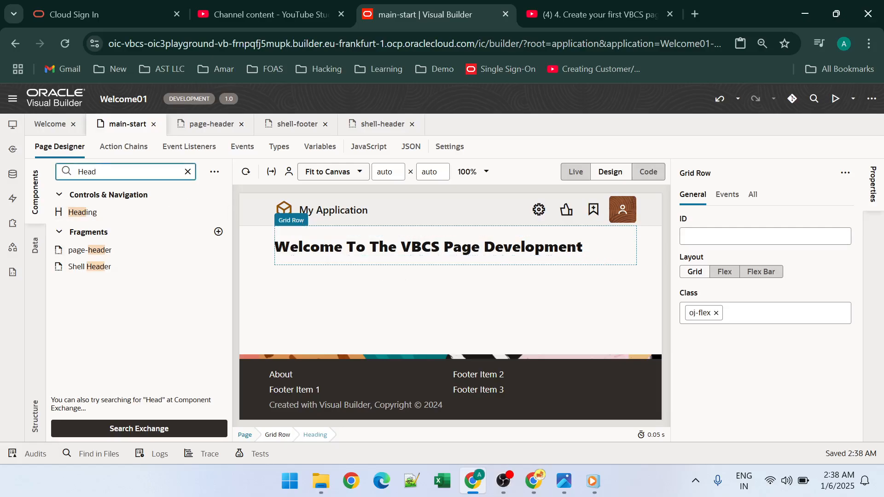
{"action": "key", "text": "BackSpace"}
{"action": "key", "text": "BackSpace"}
{"action": "key", "text": "BackSpace"}
{"action": "key", "text": "BackSpace"}
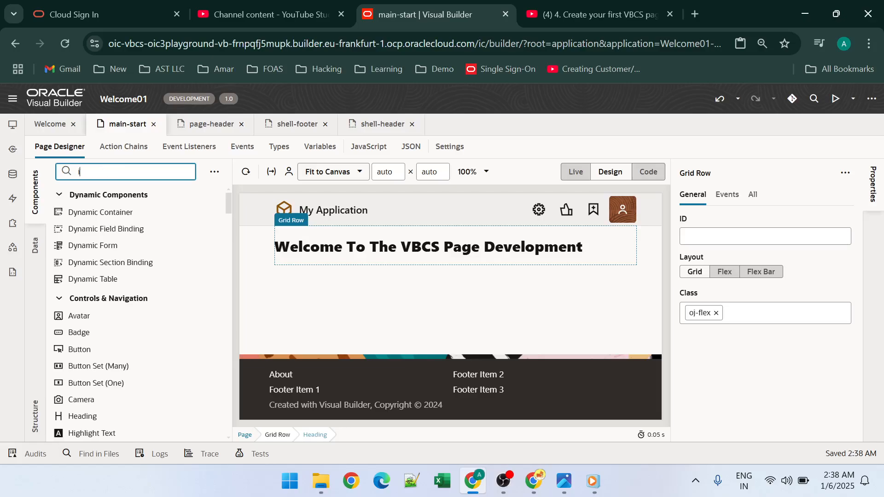
{"action": "type", "text": "inp"}
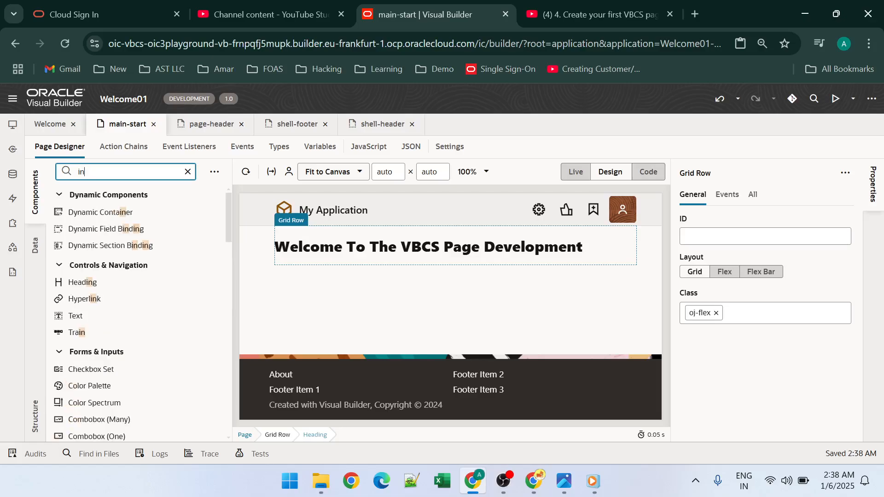
{"action": "type", "text": "pu"}
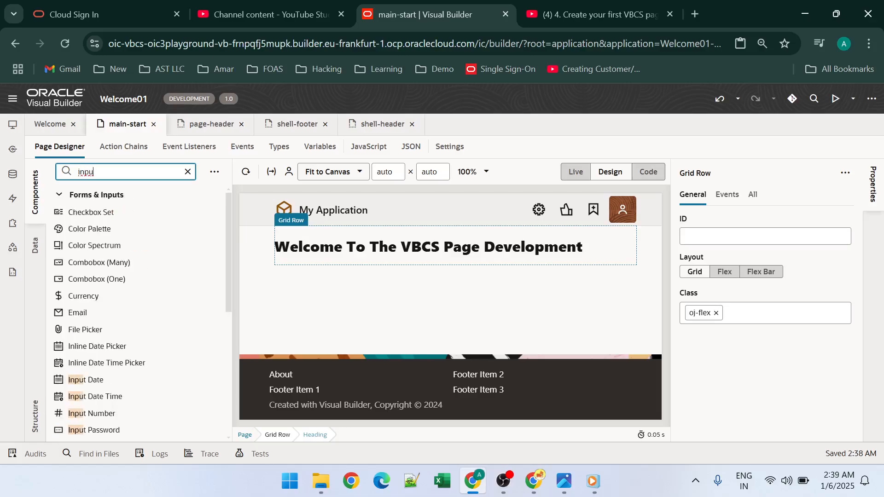
{"action": "scroll", "coordinate": [118, 398], "scroll_direction": "down", "scroll_amount": 2}
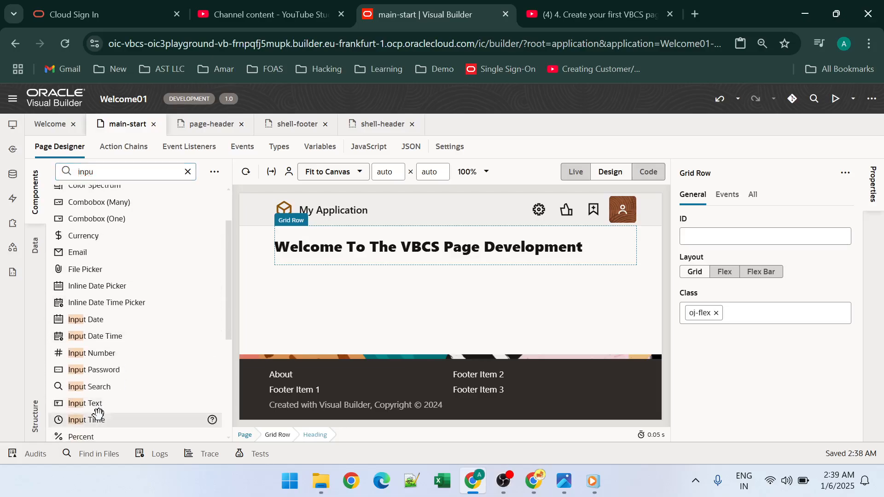
{"action": "left_click_drag", "start_coordinate": [95, 404], "coordinate": [301, 286]}
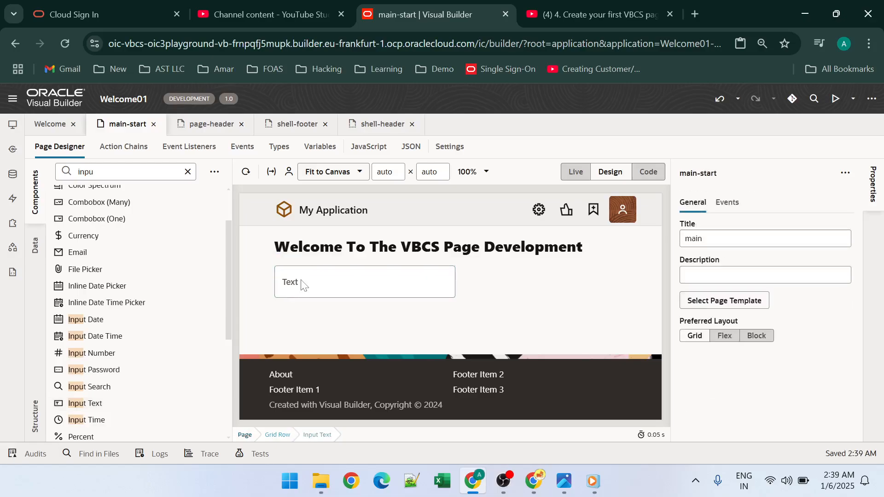
- Set the input text field's label hint to "Name"
{"action": "left_click", "coordinate": [372, 285]}
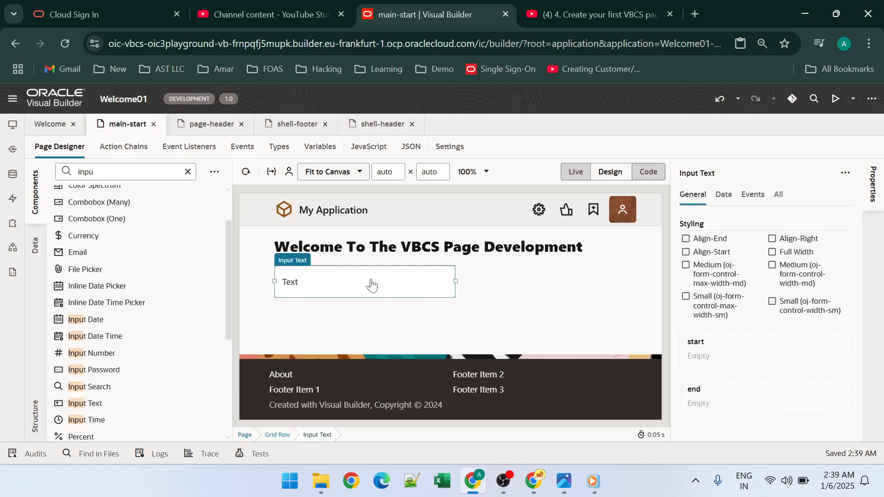
{"action": "left_click", "coordinate": [699, 277]}
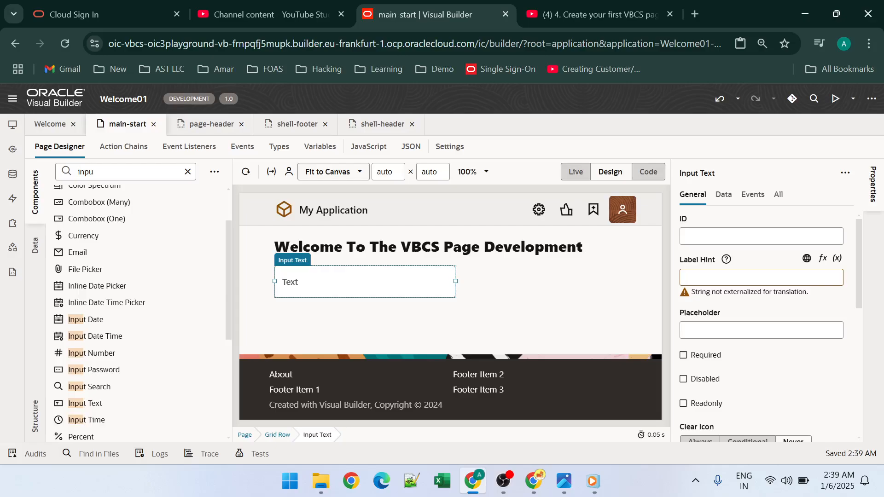
{"action": "type", "text": "ame"}
{"action": "left_click", "coordinate": [506, 308]}
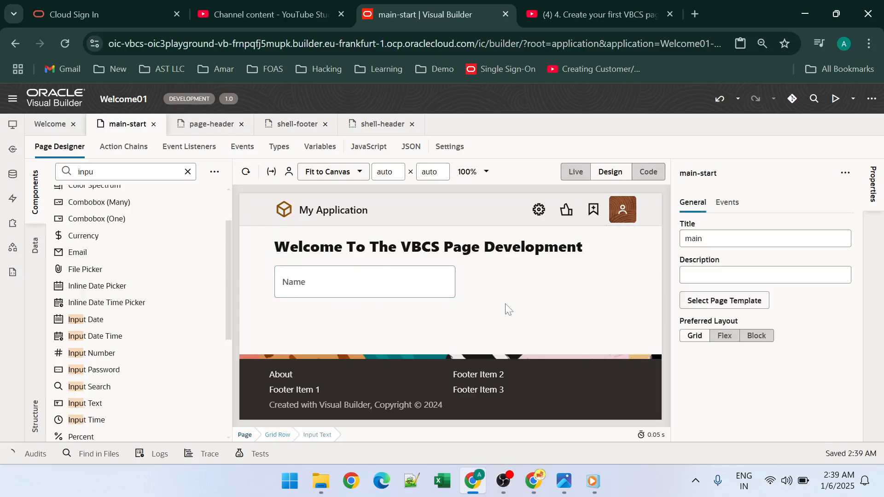
- Filter the components for "Butt" and add a Button below the Name field
{"action": "left_click", "coordinate": [403, 291]}
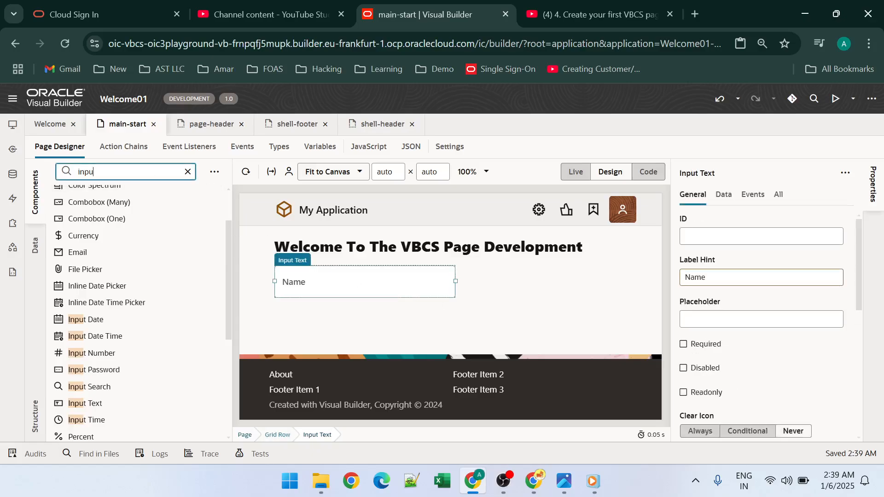
{"action": "key", "text": "BackSpace"}
{"action": "key", "text": "BackSpace"}
{"action": "key", "text": "BackSpace"}
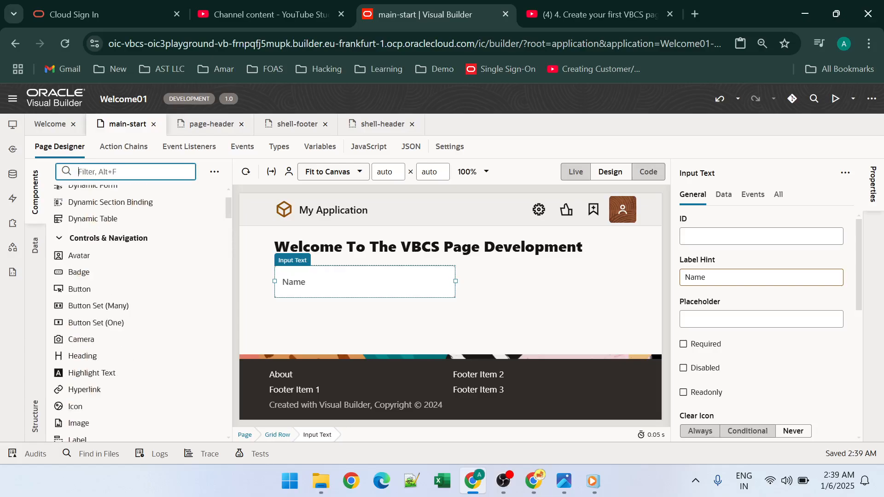
{"action": "type", "text": "Butt"}
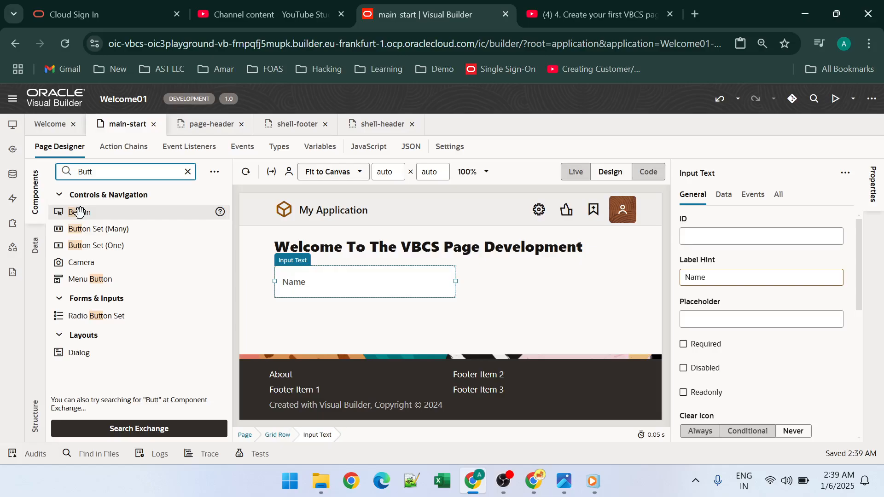
{"action": "left_click_drag", "start_coordinate": [81, 211], "coordinate": [281, 312]}
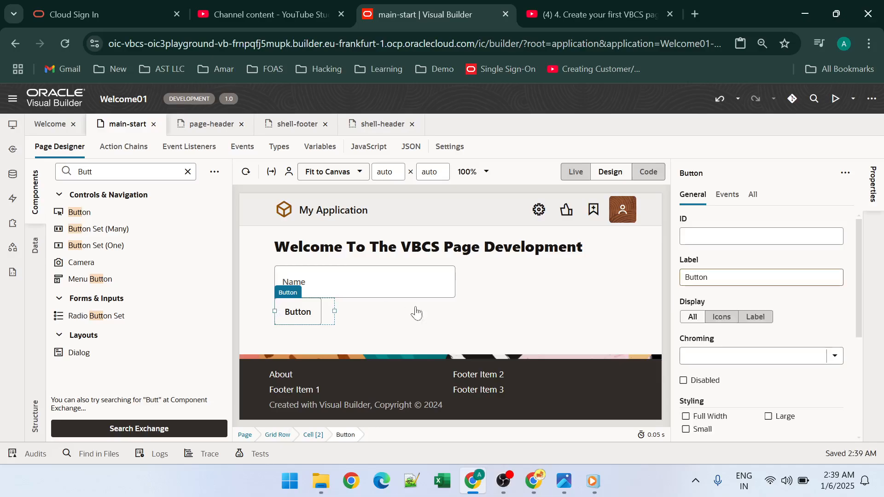
- Change the button's label to "Submit"
{"action": "left_click", "coordinate": [719, 278]}
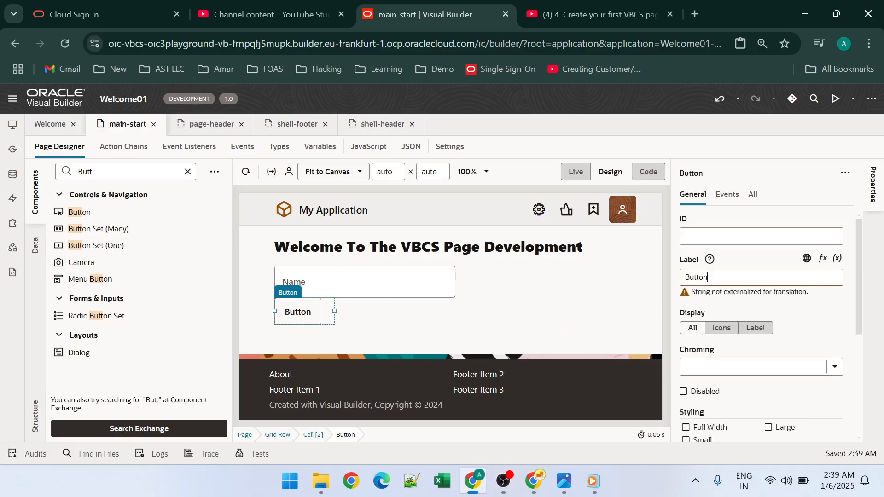
{"action": "key", "text": "BackSpace"}
{"action": "key", "text": "BackSpace"}
{"action": "key", "text": "BackSpace"}
{"action": "type", "text": "S"}
{"action": "left_click", "coordinate": [601, 285]}
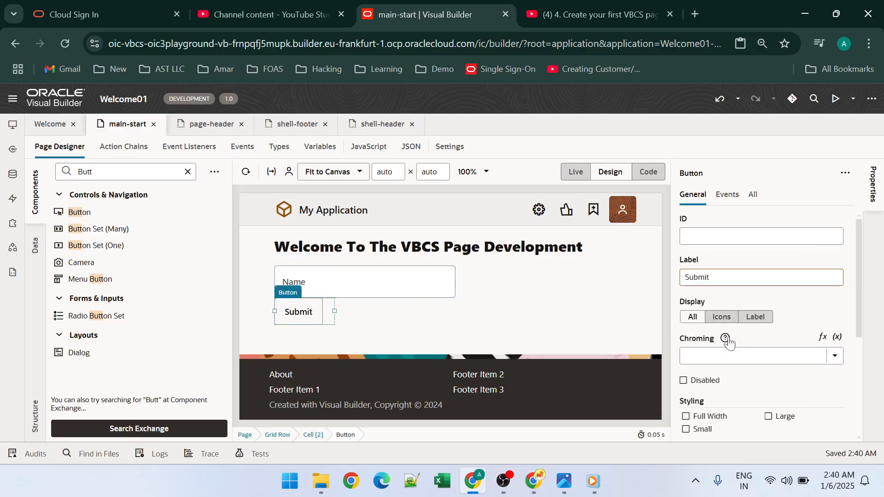
- Set the Submit button's chroming to Call To Action
{"action": "scroll", "coordinate": [757, 334], "scroll_direction": "down", "scroll_amount": 1}
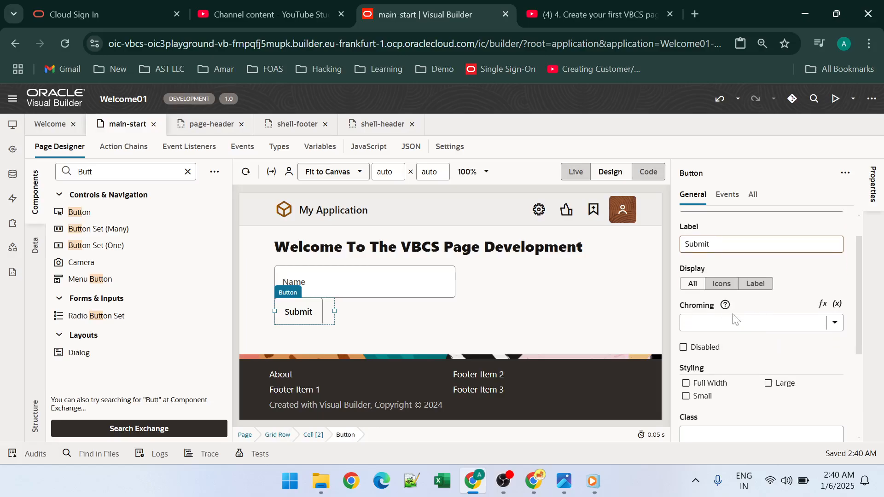
{"action": "left_click", "coordinate": [834, 322]}
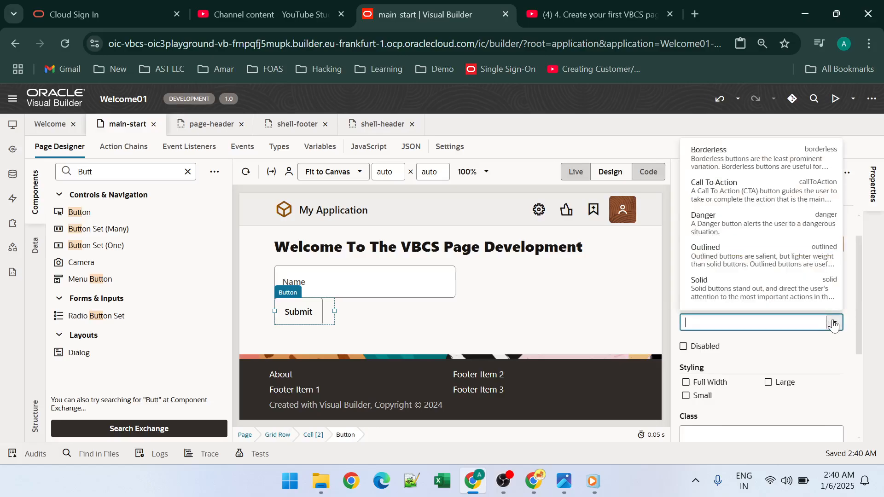
{"action": "left_click", "coordinate": [727, 198]}
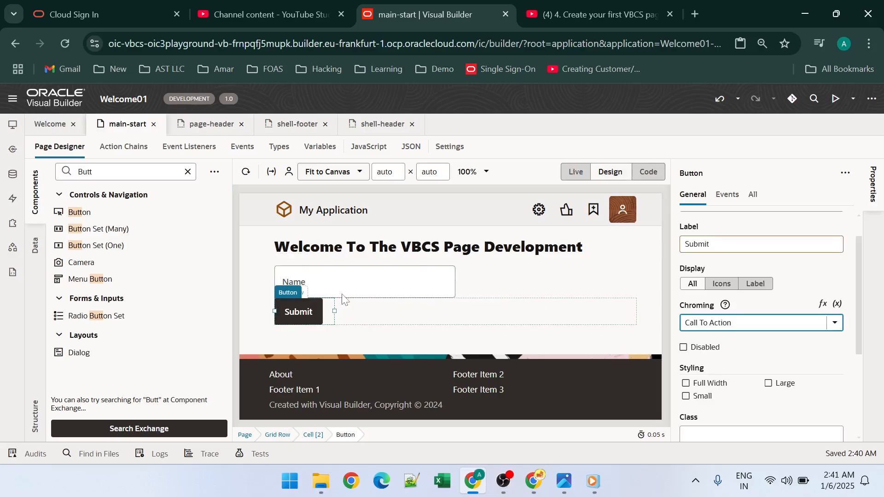
- Create a String page variable with the ID Var_num1
{"action": "left_click", "coordinate": [312, 309]}
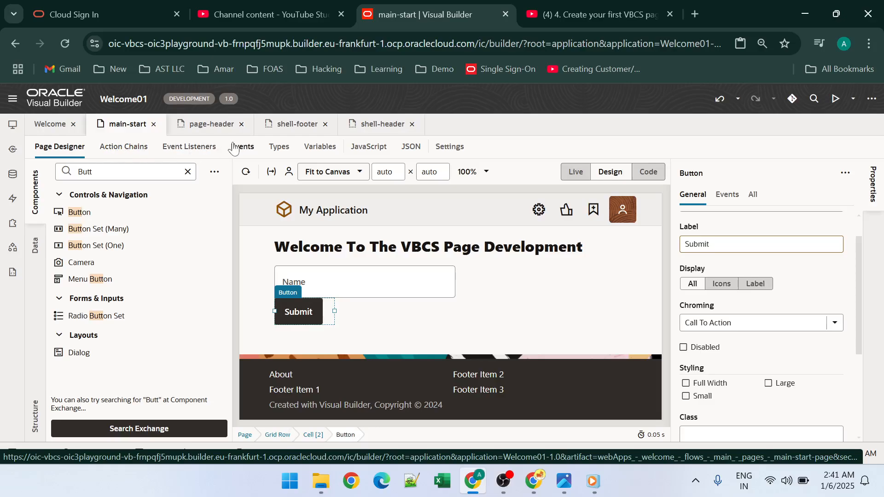
{"action": "left_click", "coordinate": [315, 148]}
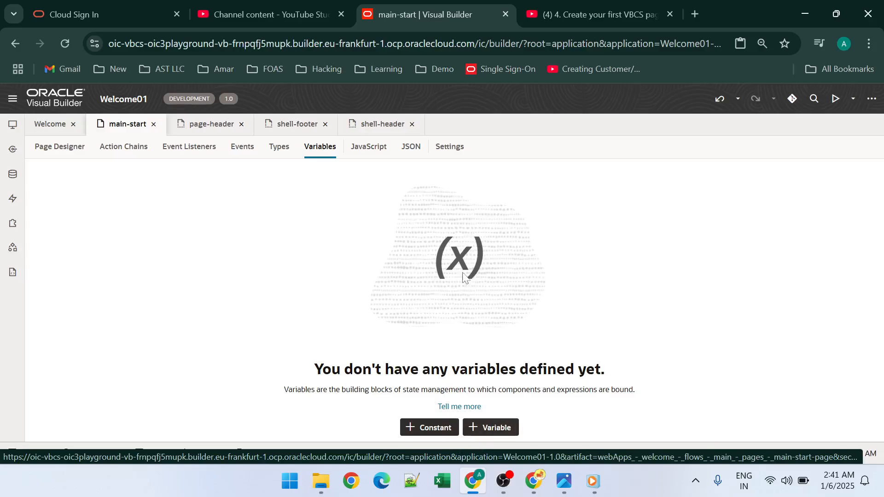
{"action": "left_click", "coordinate": [496, 427]}
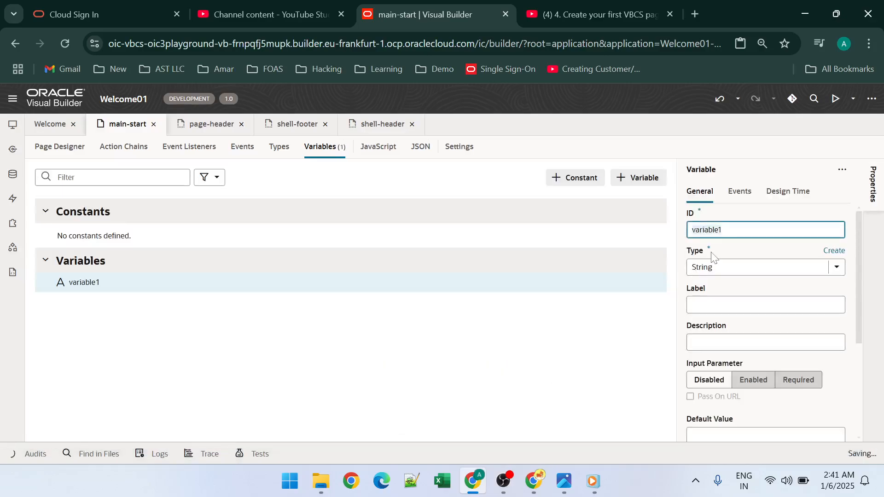
{"action": "key", "text": "BackSpace"}
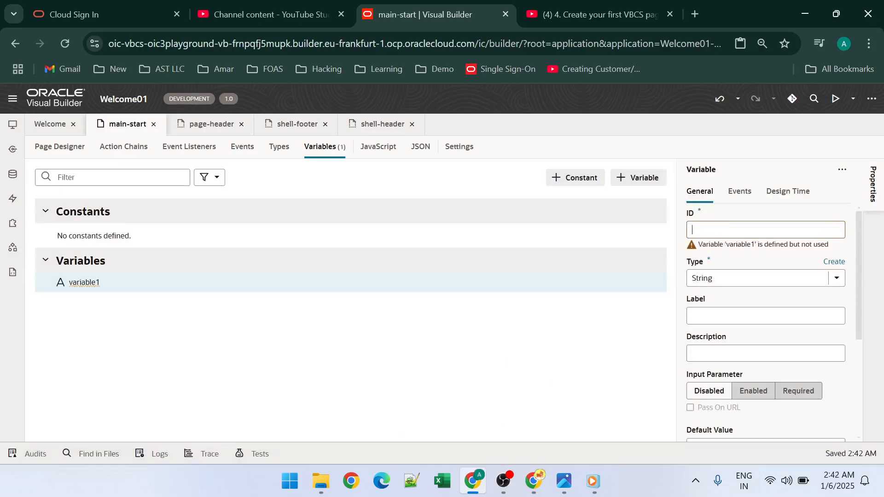
{"action": "type", "text": "Var"}
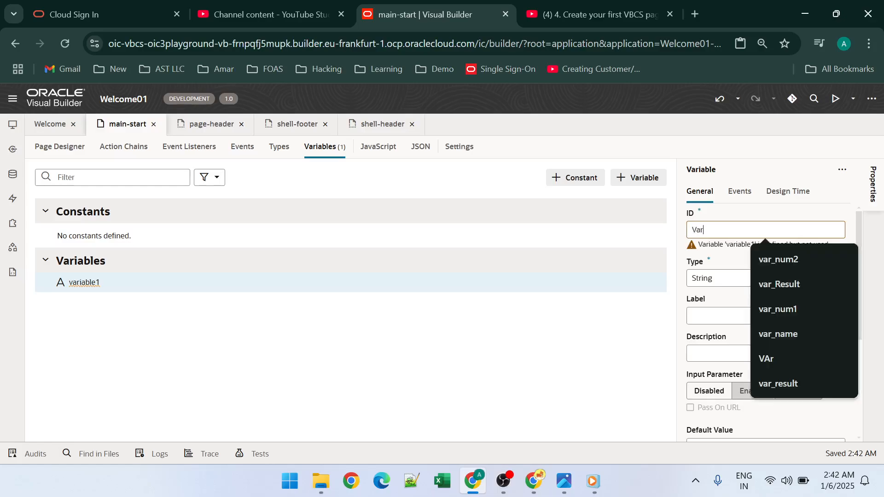
{"action": "type", "text": "_num"}
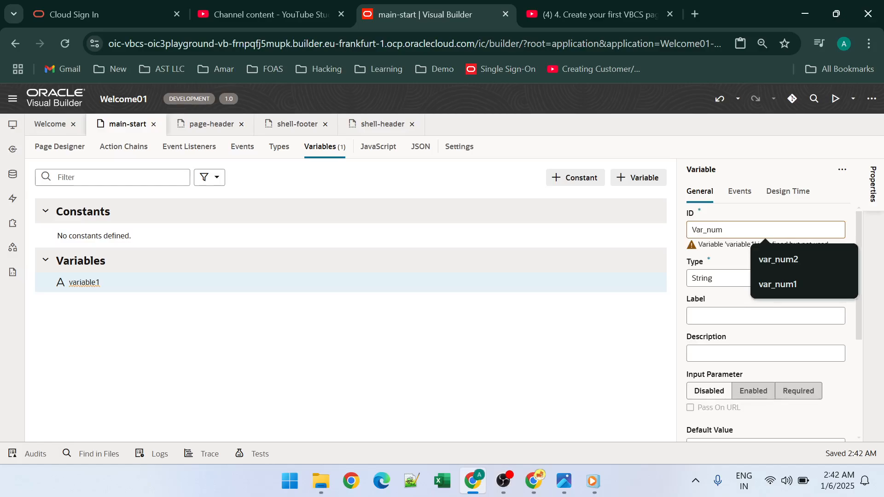
{"action": "type", "text": "1"}
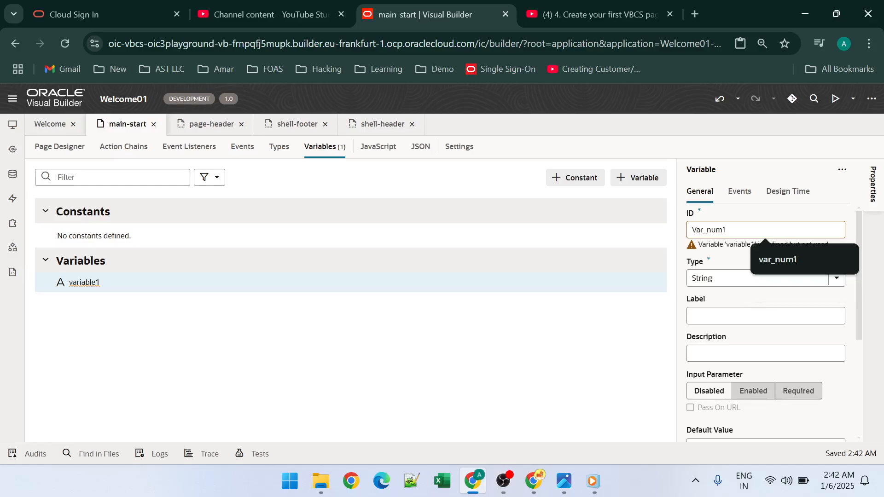
{"action": "left_click", "coordinate": [590, 344]}
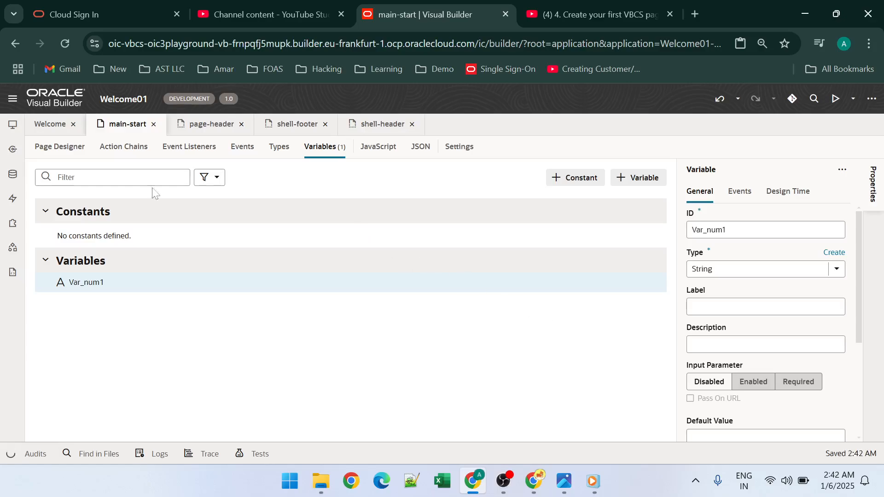
- Bind the Name input field's value to the page variable Var_num1
{"action": "left_click", "coordinate": [68, 147]}
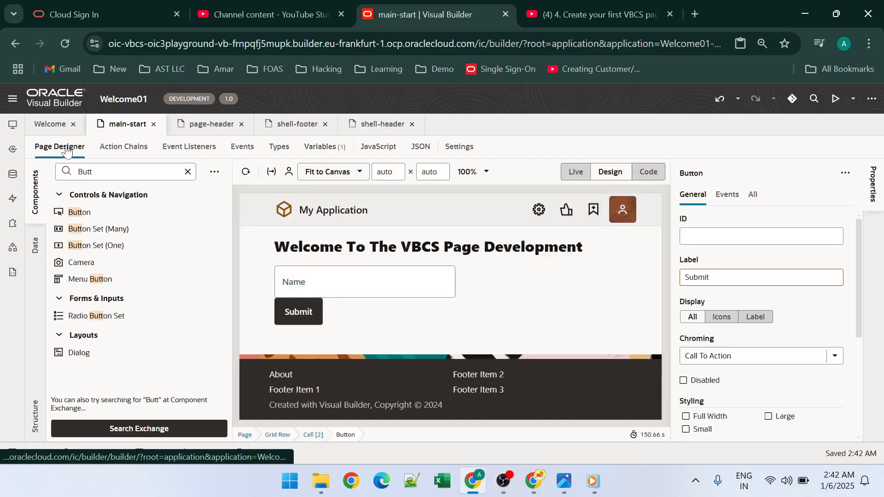
{"action": "left_click", "coordinate": [394, 275]}
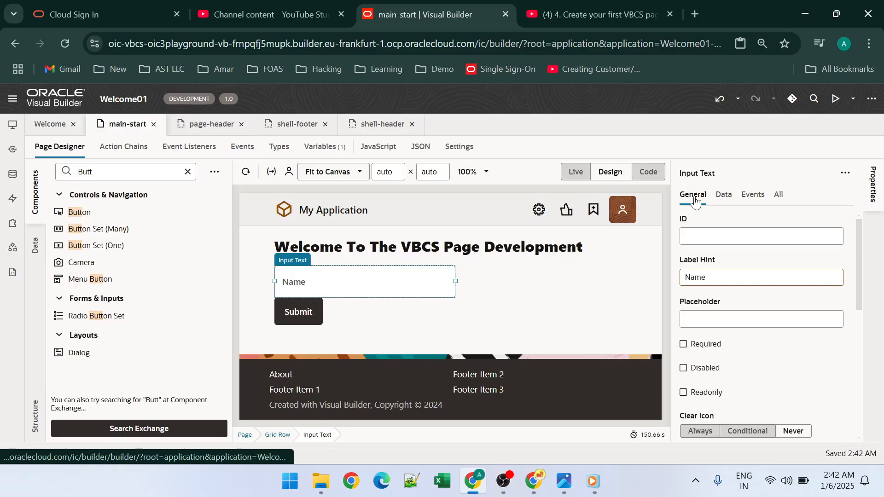
{"action": "left_click", "coordinate": [725, 201]}
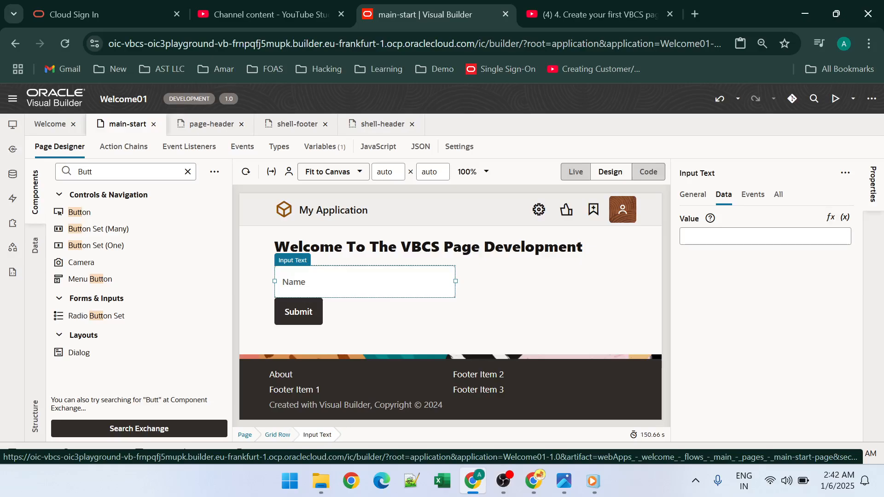
{"action": "left_click", "coordinate": [844, 219]}
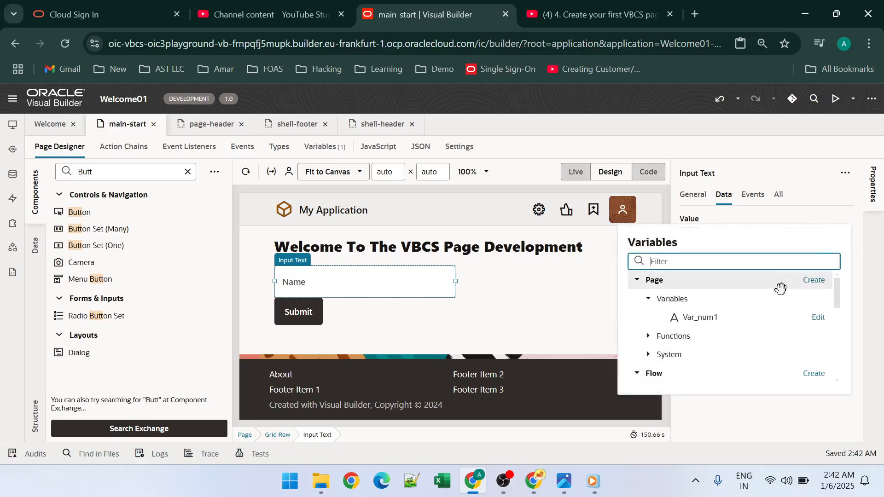
{"action": "left_click", "coordinate": [727, 323]}
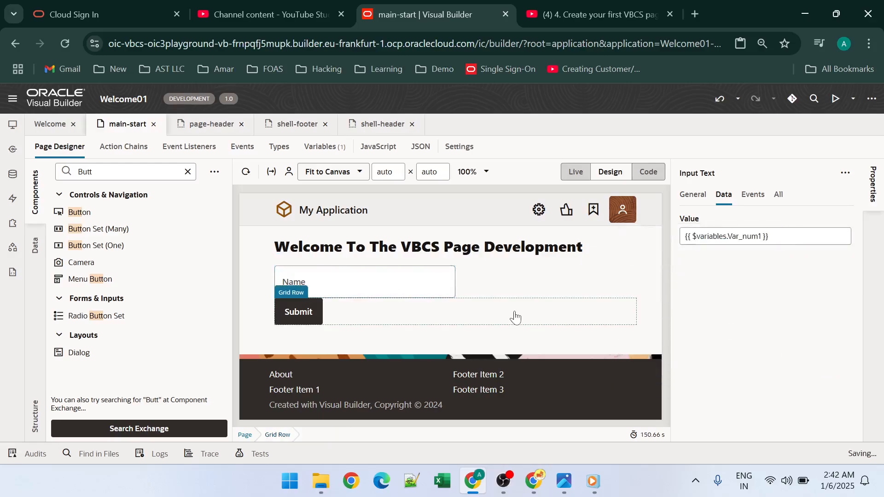
{"action": "left_click", "coordinate": [512, 316]}
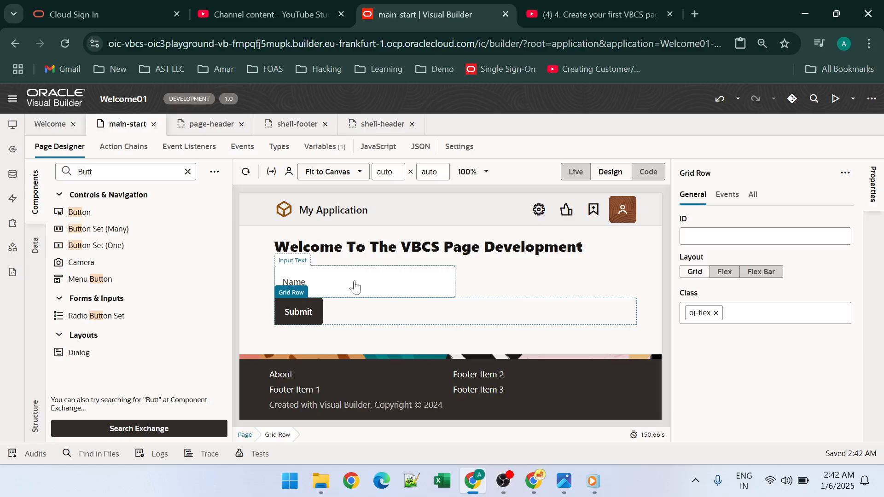
- Add an On 'ojAction' event listener to the Submit button
{"action": "left_click", "coordinate": [312, 316]}
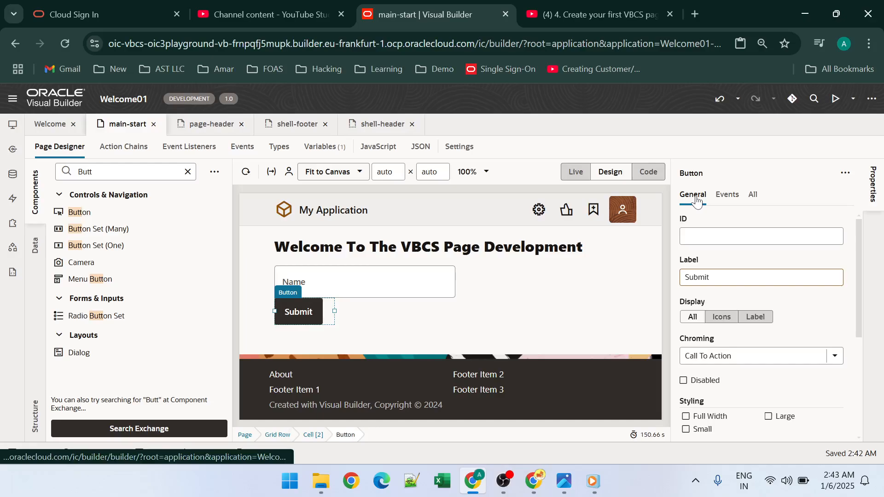
{"action": "left_click", "coordinate": [735, 198]}
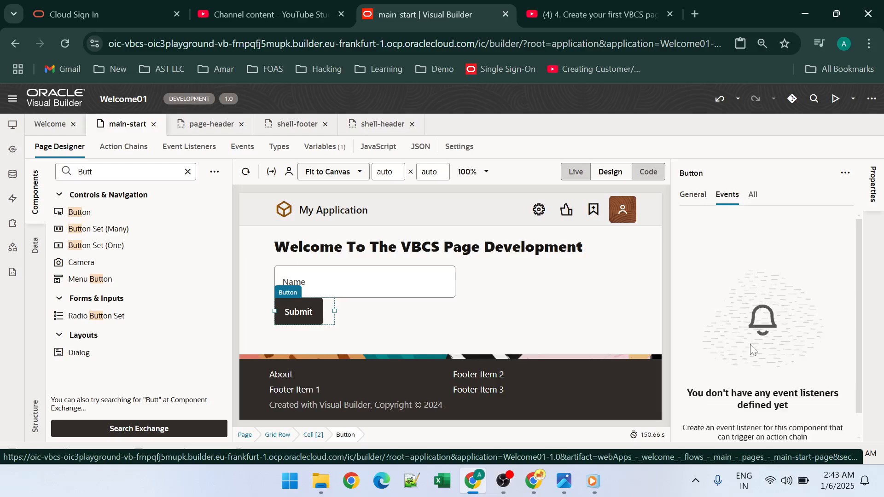
{"action": "scroll", "coordinate": [751, 346], "scroll_direction": "down", "scroll_amount": 1}
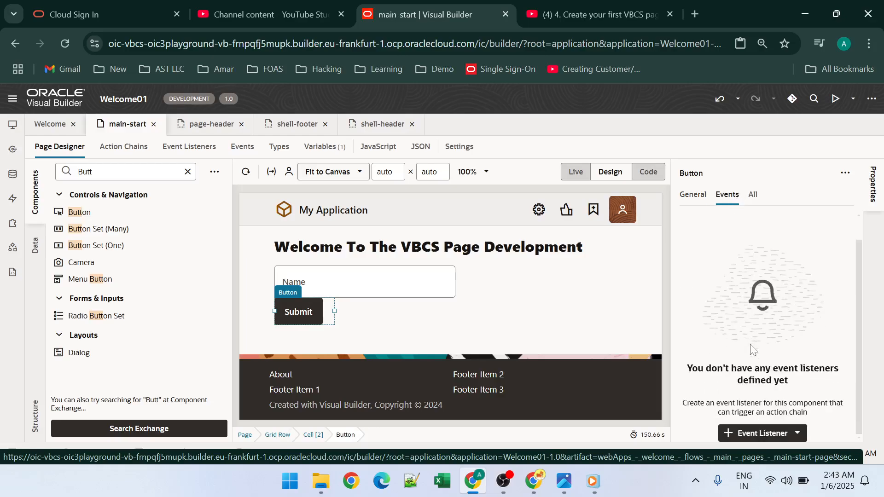
{"action": "left_click", "coordinate": [761, 435]}
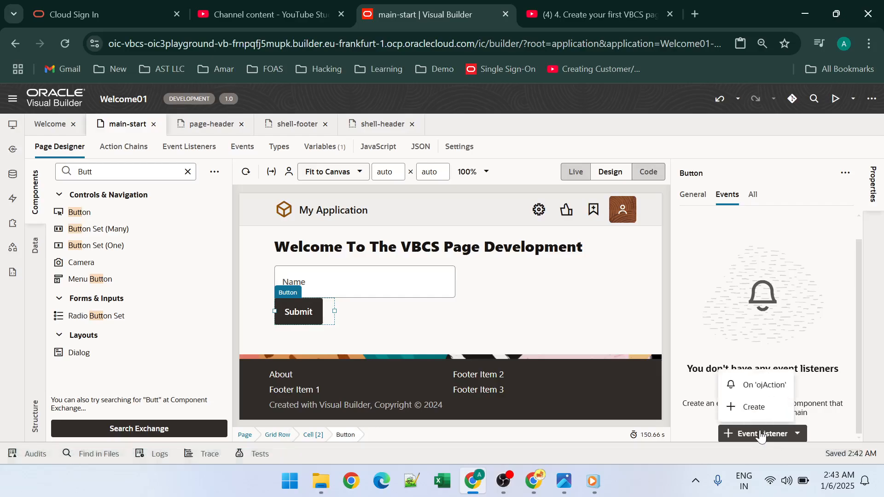
{"action": "left_click", "coordinate": [748, 389]}
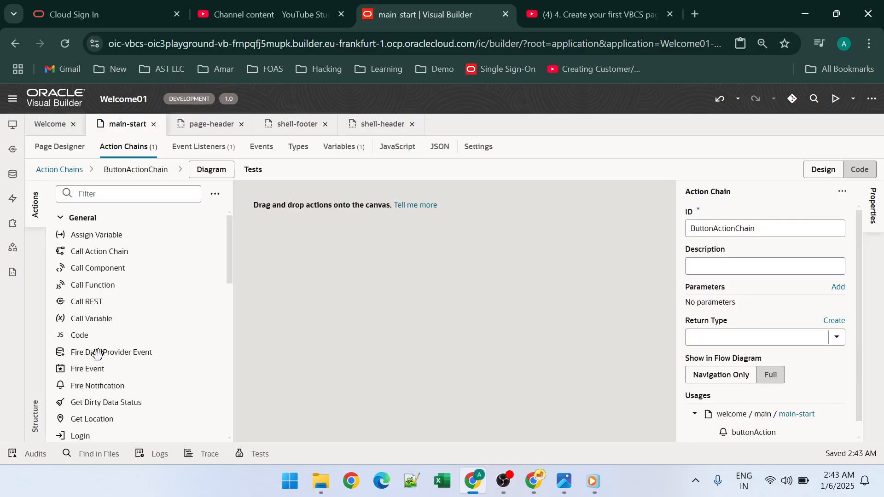
- Filter the actions for "Fire" and add a Fire Notification action to the button's action chain
{"action": "scroll", "coordinate": [104, 366], "scroll_direction": "down", "scroll_amount": 3}
{"action": "scroll", "coordinate": [106, 368], "scroll_direction": "up", "scroll_amount": 3}
{"action": "left_click", "coordinate": [121, 194]}
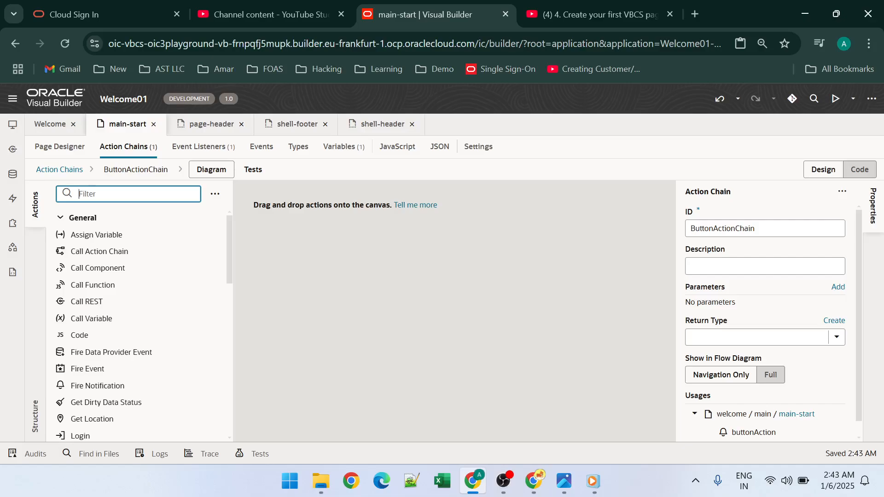
{"action": "type", "text": "Fire"}
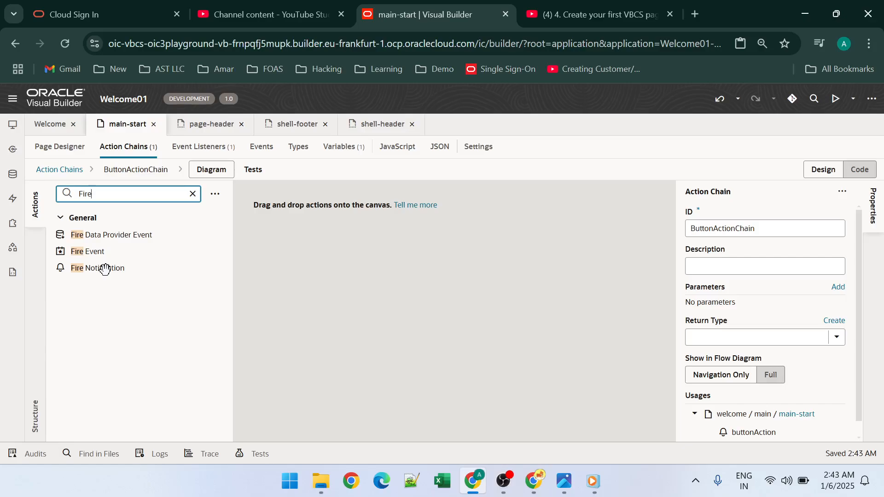
{"action": "left_click_drag", "start_coordinate": [105, 269], "coordinate": [290, 206]}
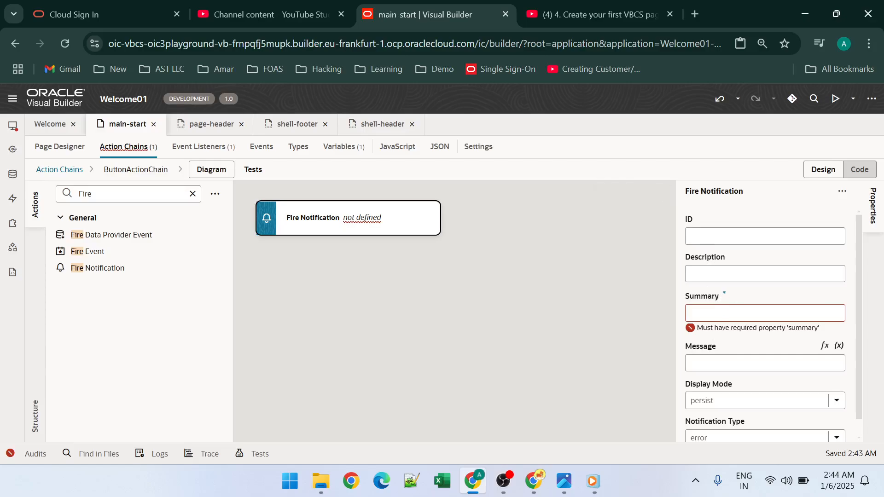
- Set the notification's summary to "Your Record Is Submitted Successfully" and its notification type to confirmation
{"action": "scroll", "coordinate": [717, 362], "scroll_direction": "down", "scroll_amount": 1}
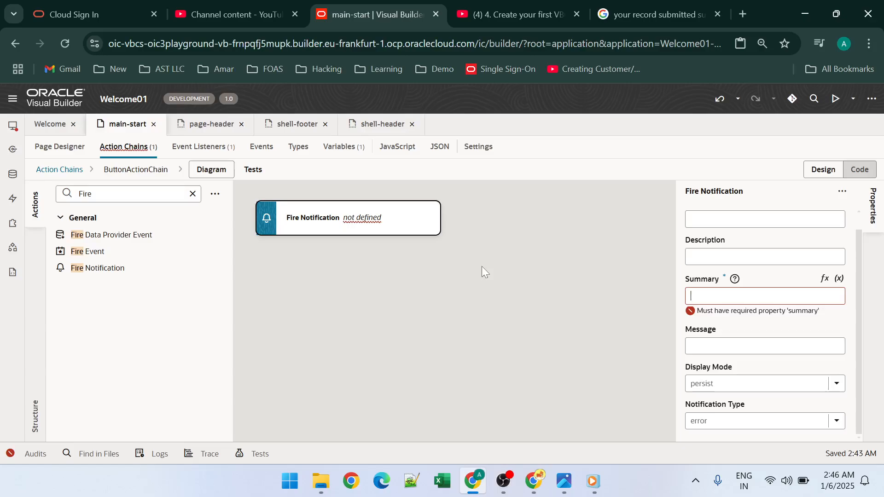
{"action": "type", "text": "Your Record O"}
{"action": "key", "text": "BackSpace"}
{"action": "type", "text": "i"}
{"action": "type", "text": "Is"}
{"action": "type", "text": " S"}
{"action": "type", "text": "u"}
{"action": "type", "text": "bmi"}
{"action": "key", "text": "BackSpace"}
{"action": "type", "text": "itted Su"}
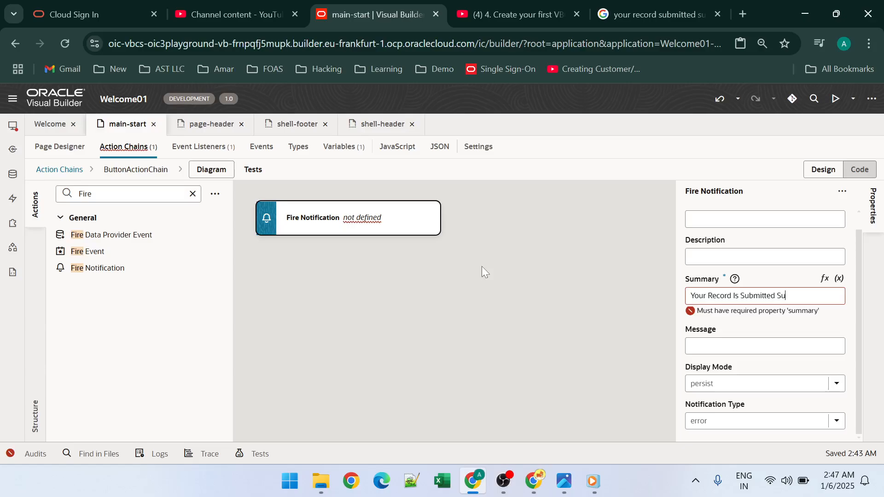
{"action": "type", "text": "ccessfully"}
{"action": "left_click", "coordinate": [690, 345]}
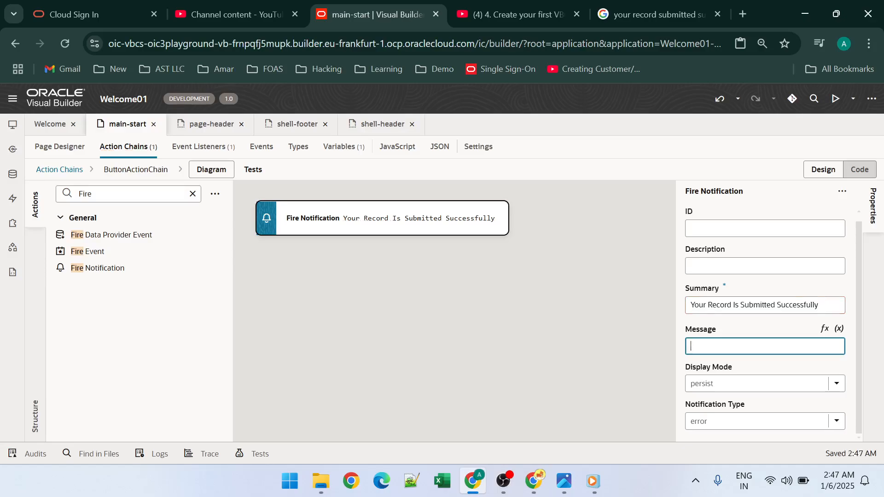
{"action": "left_click", "coordinate": [833, 425]}
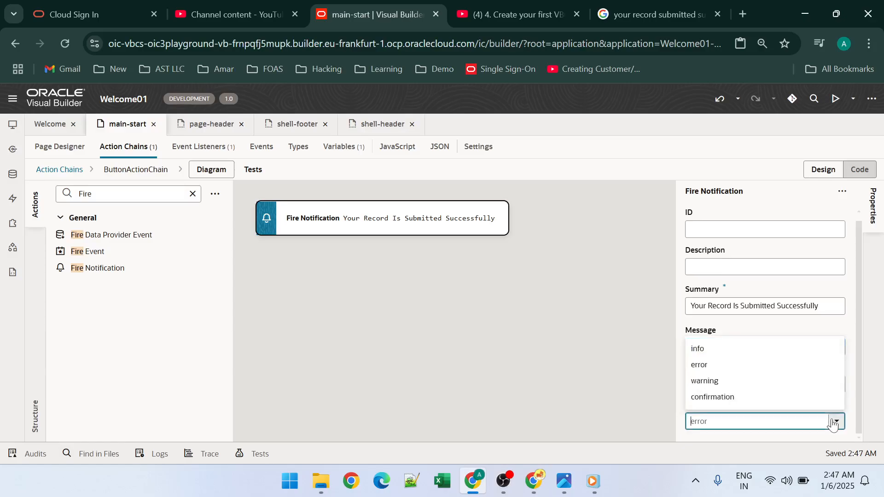
{"action": "left_click", "coordinate": [734, 399]}
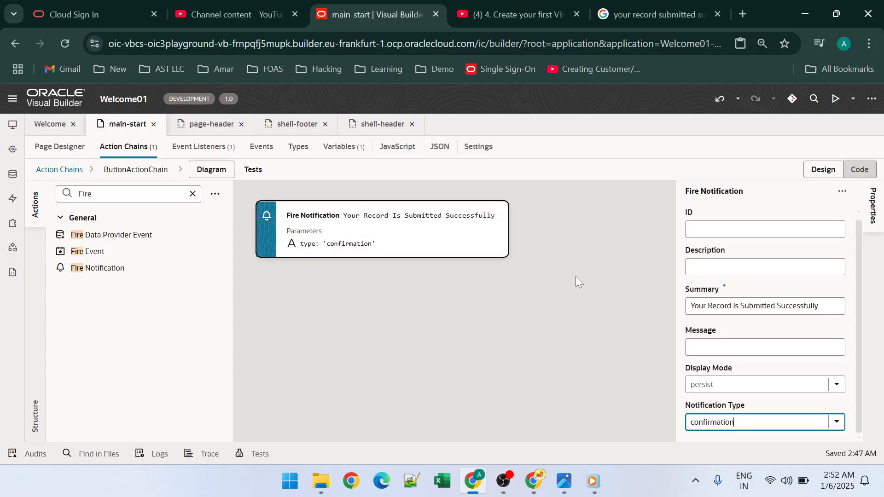
- Test the main-start page in preview by submitting a person's name in the Name field, and dismiss the notification
{"action": "left_click", "coordinate": [60, 147]}
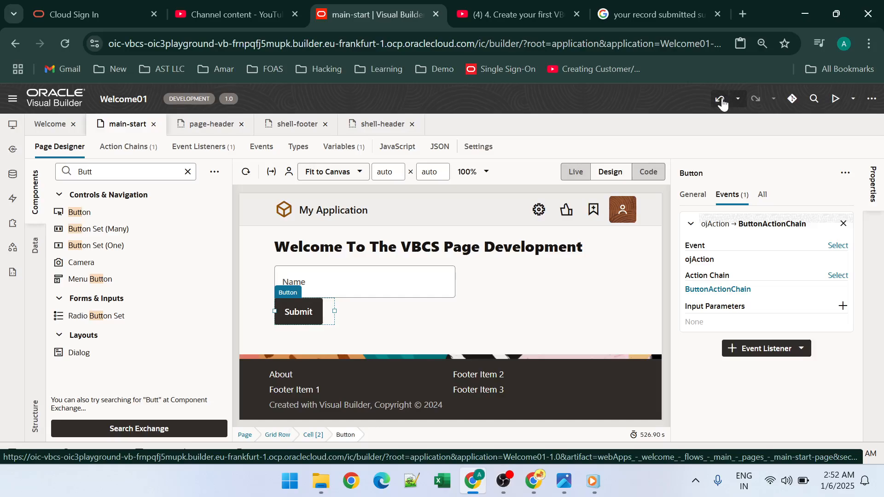
{"action": "left_click", "coordinate": [836, 100]}
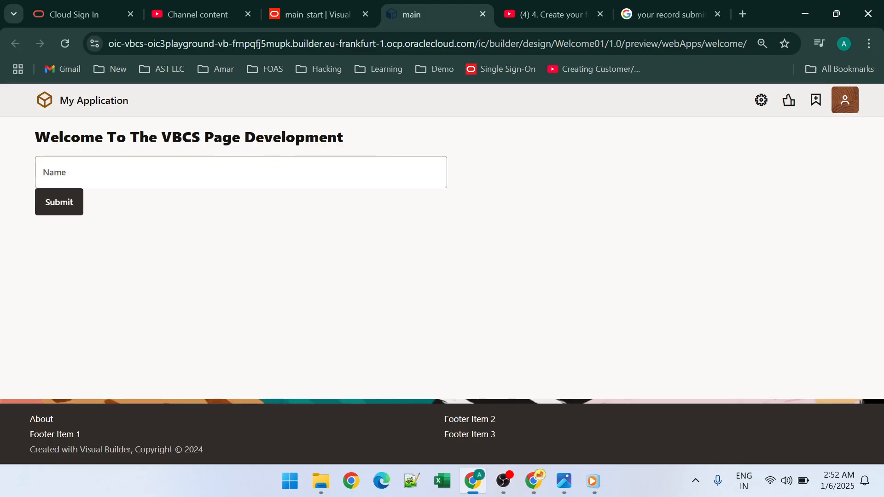
{"action": "left_click", "coordinate": [269, 172]}
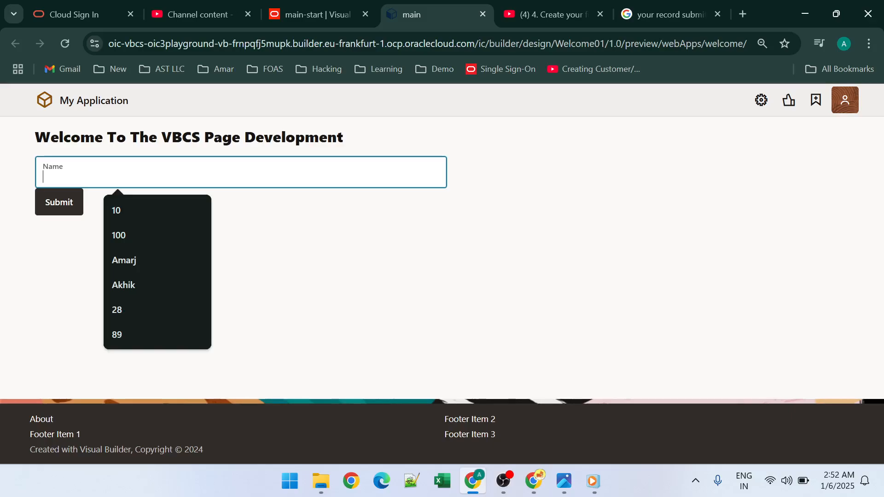
{"action": "type", "text": "W"}
{"action": "key", "text": "BackSpace"}
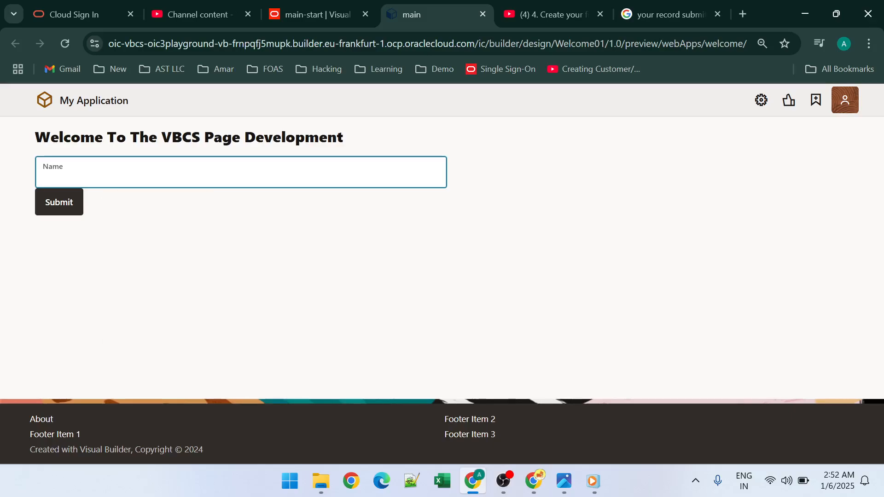
{"action": "type", "text": "Saif"}
{"action": "left_click", "coordinate": [72, 207]}
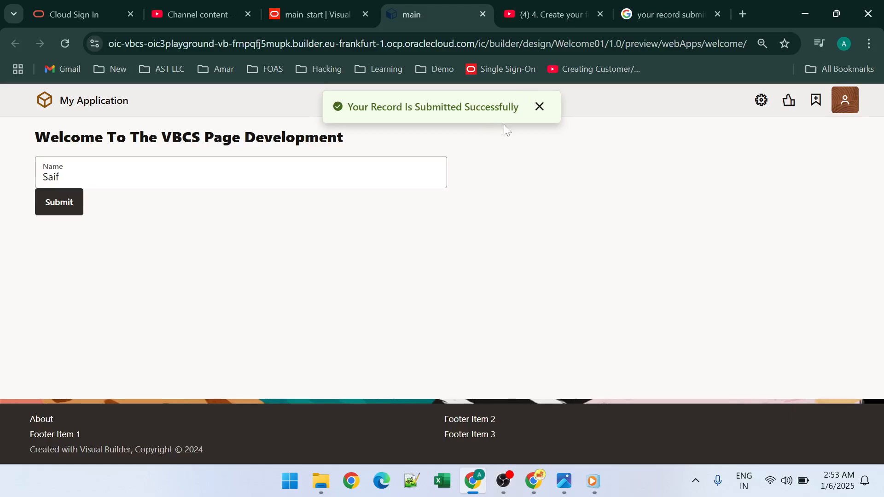
{"action": "left_click", "coordinate": [539, 107]}
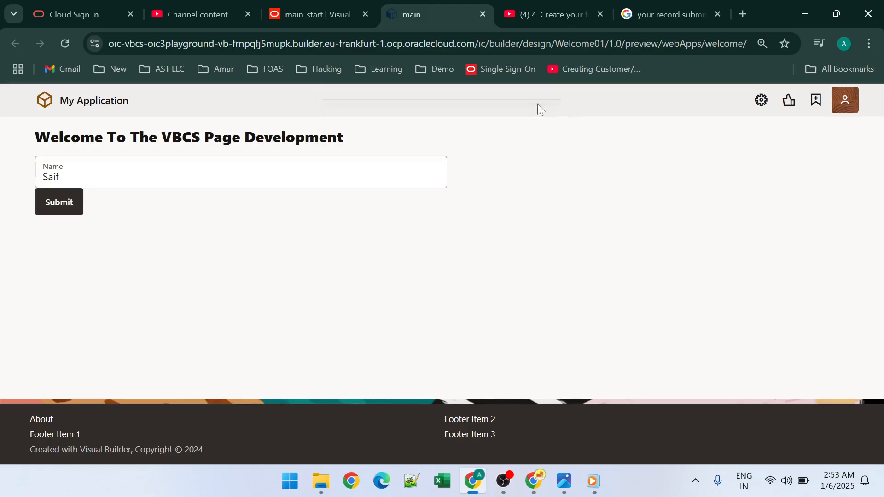